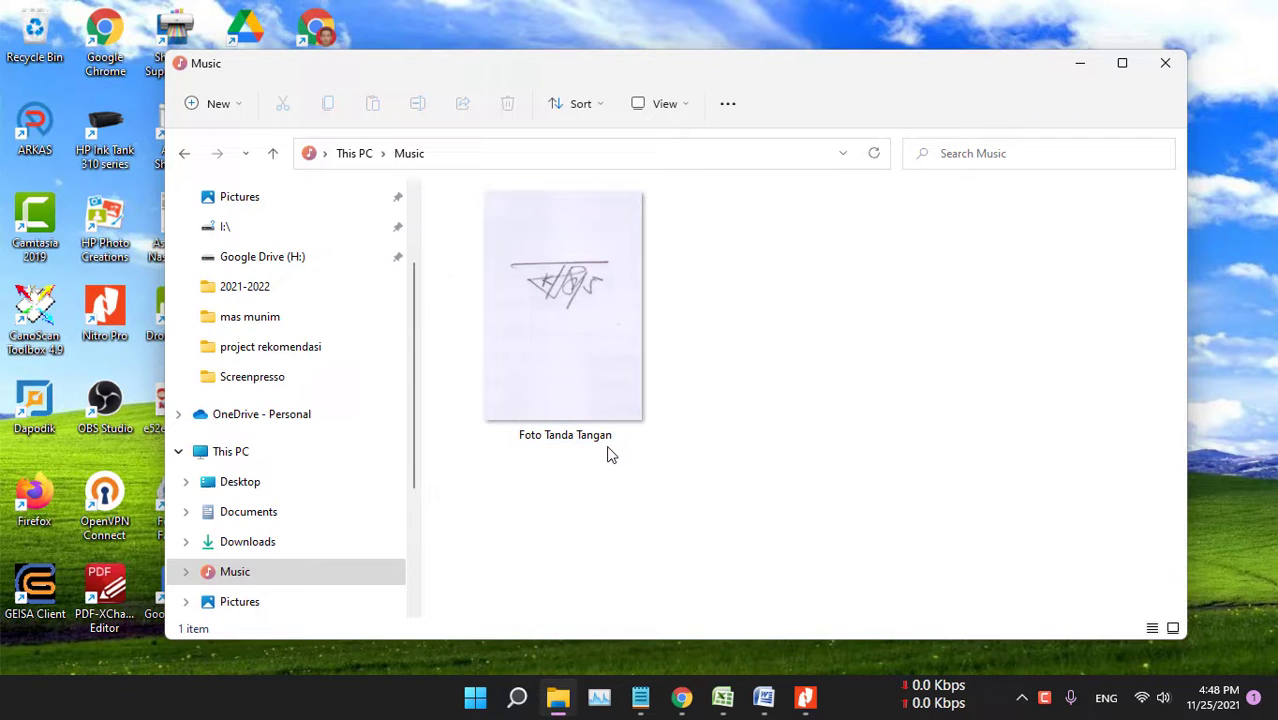
Check the details of the Foto Tanda Tangan JPG in Music (1017 x 1481, 260 KB).
mouse_move(583, 424)
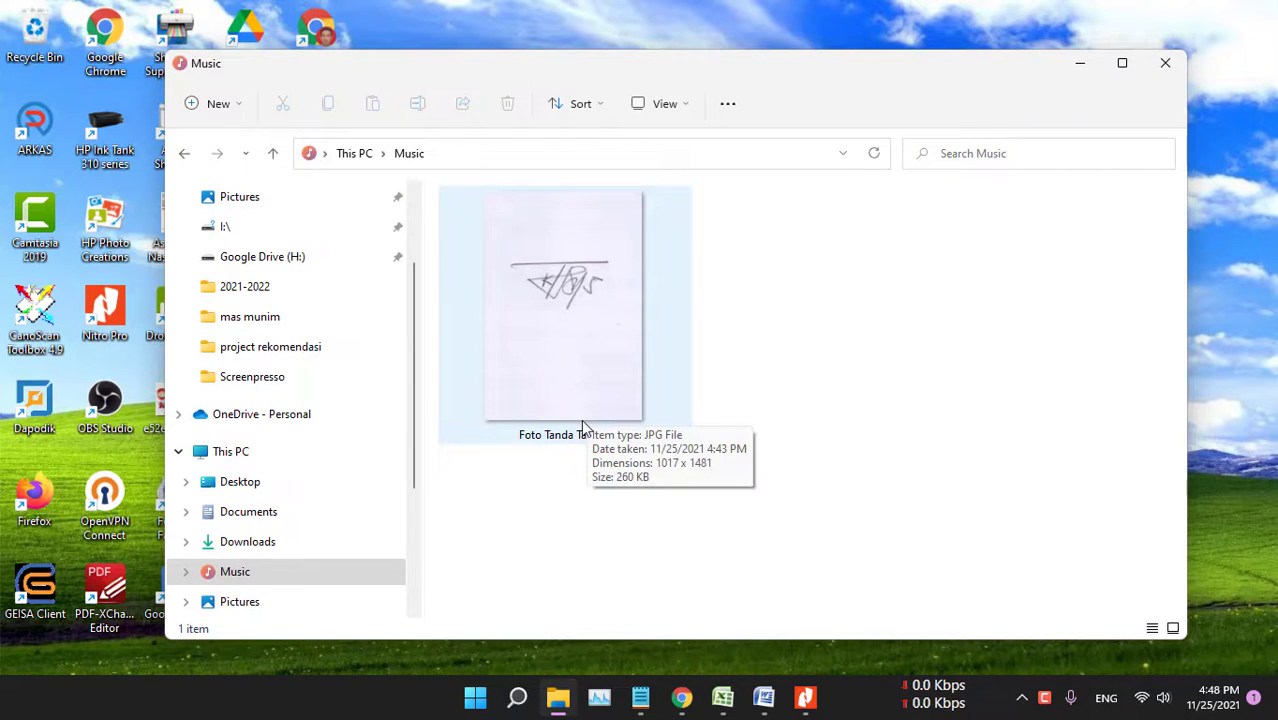
click(722, 700)
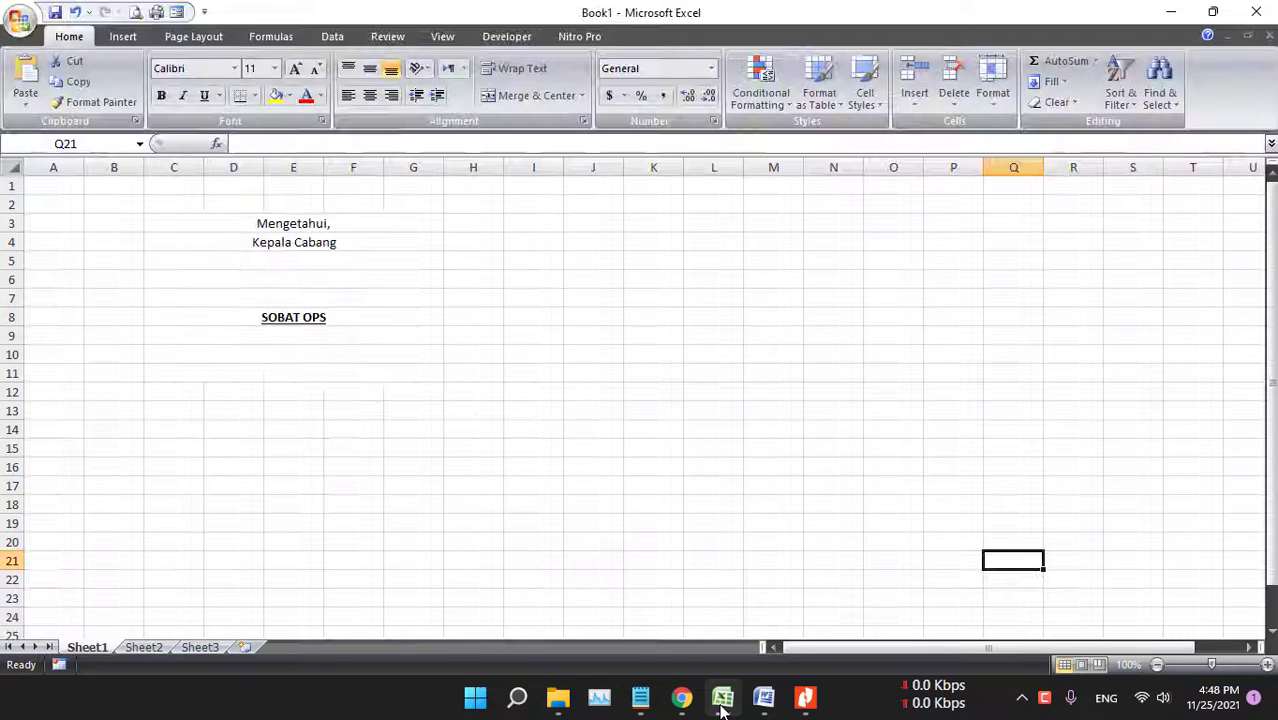
click(763, 700)
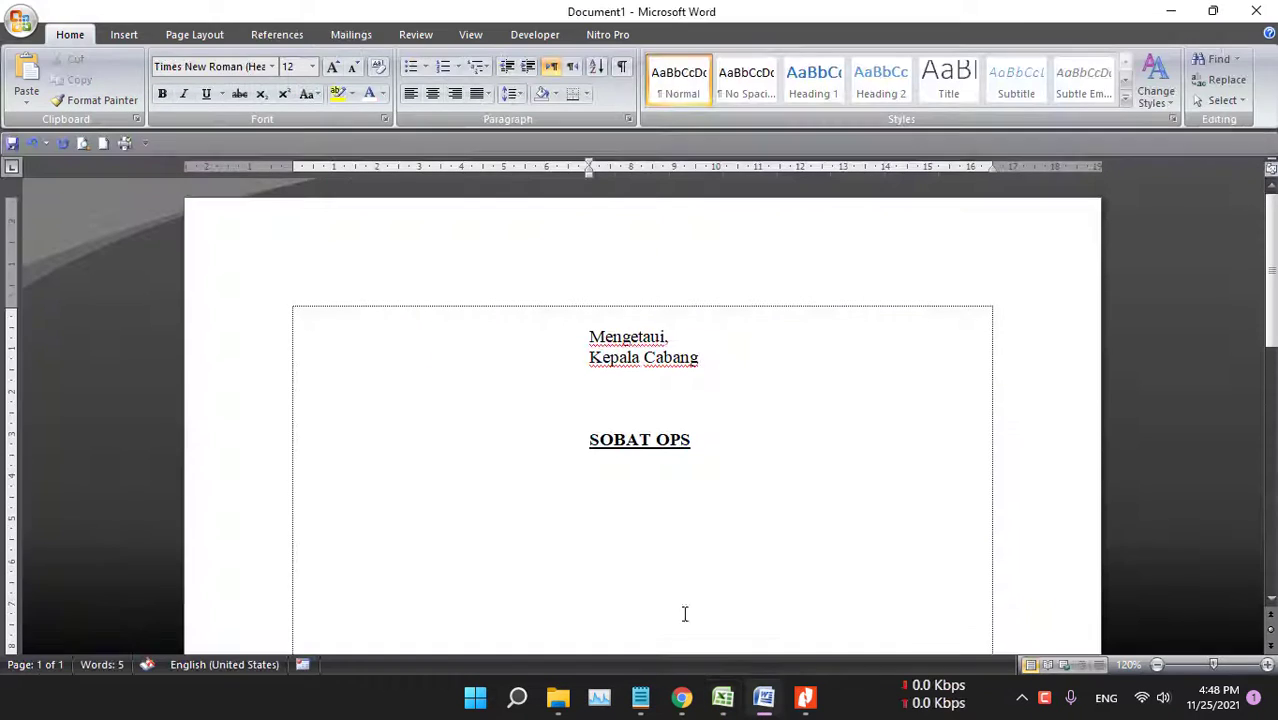
click(805, 698)
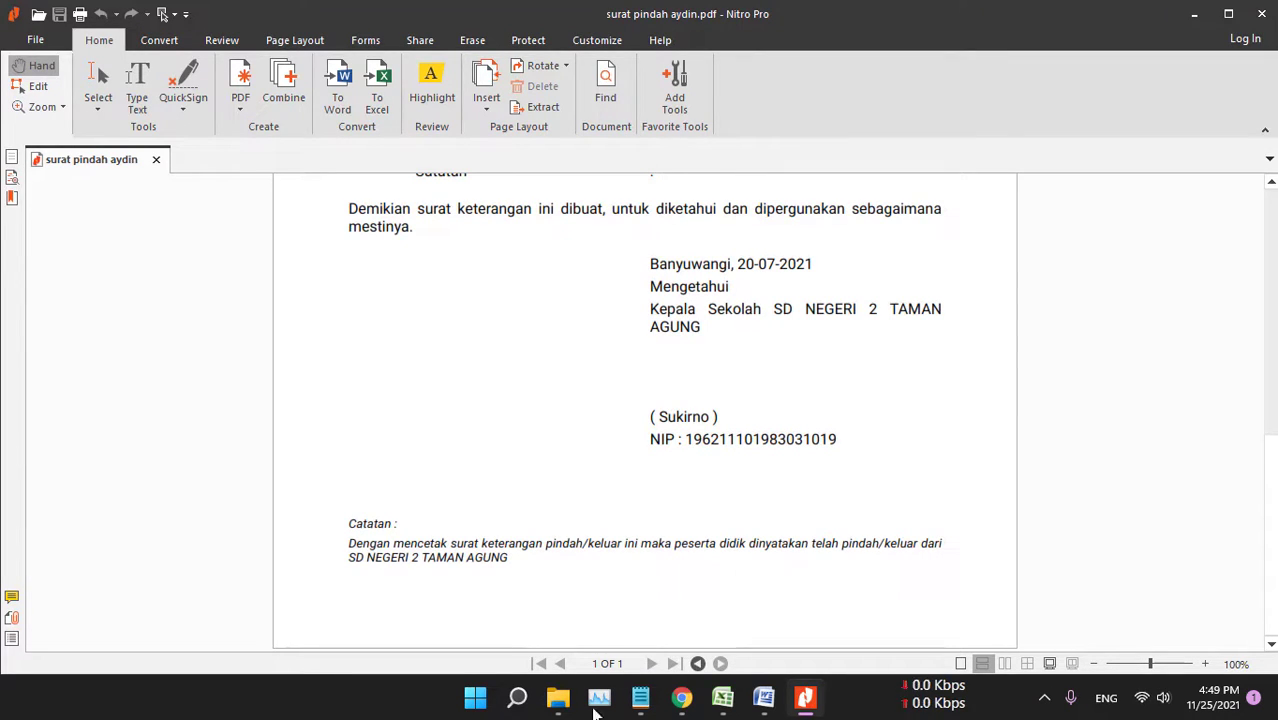
mouse_move(740, 710)
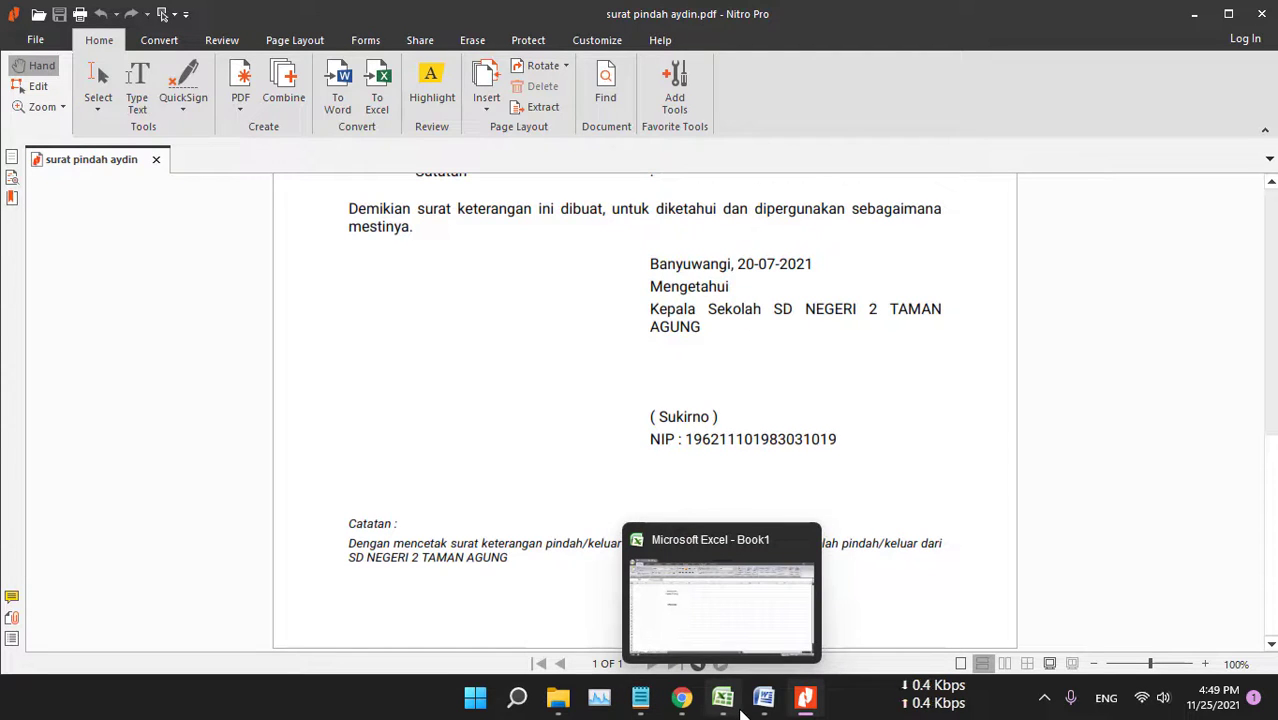
click(558, 698)
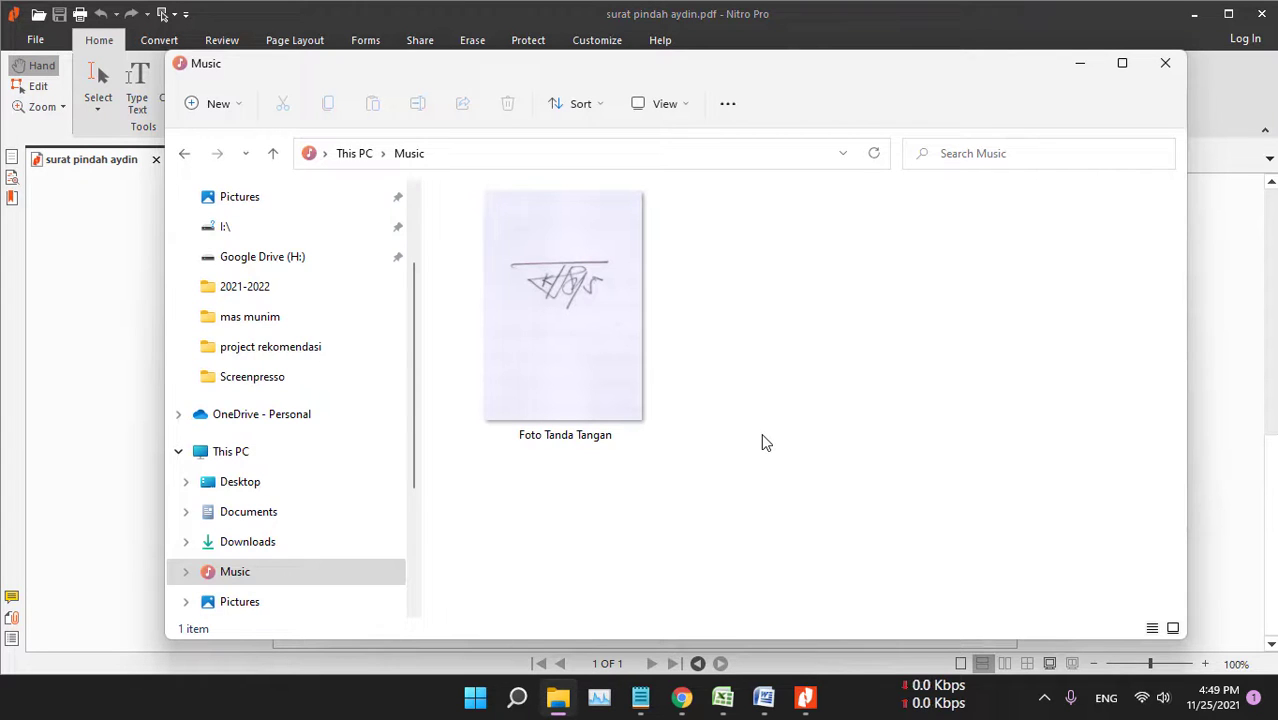
Bring Chrome to the front on a new Google search tab.
click(681, 698)
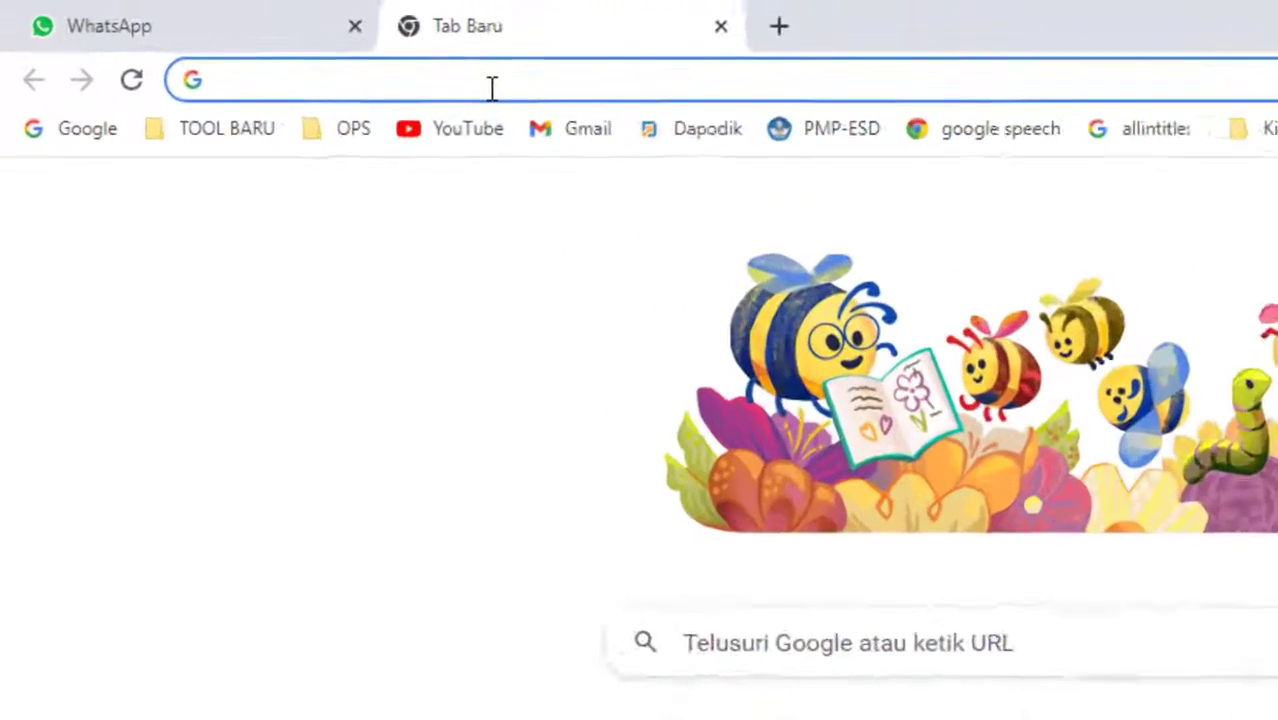
Search the web for 'remove bg' and go to the remove.bg website.
text(remo)
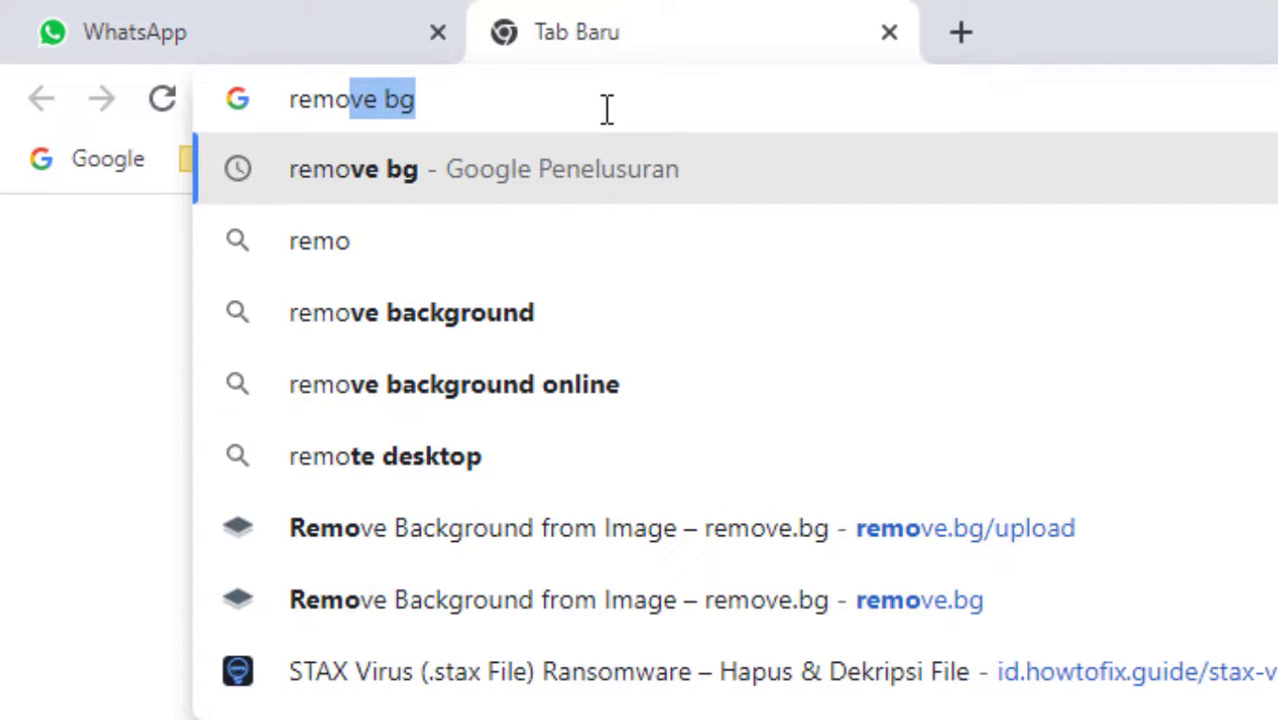
key(Return)
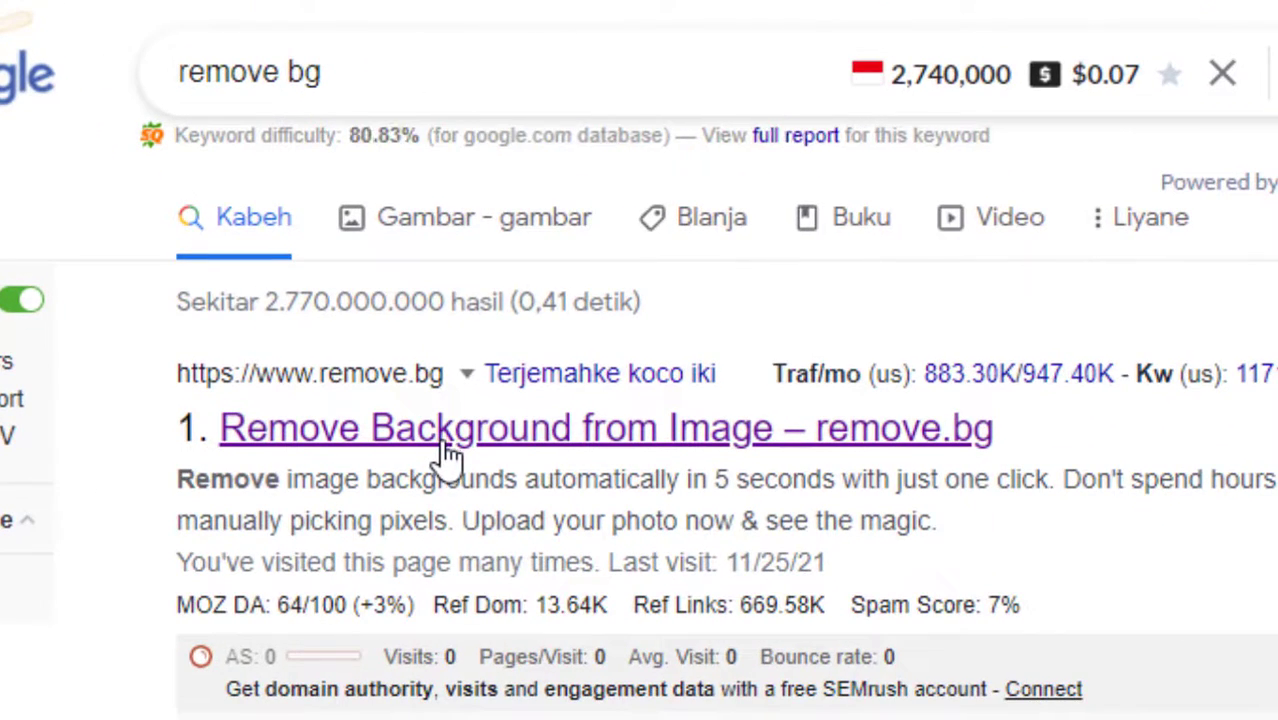
click(447, 455)
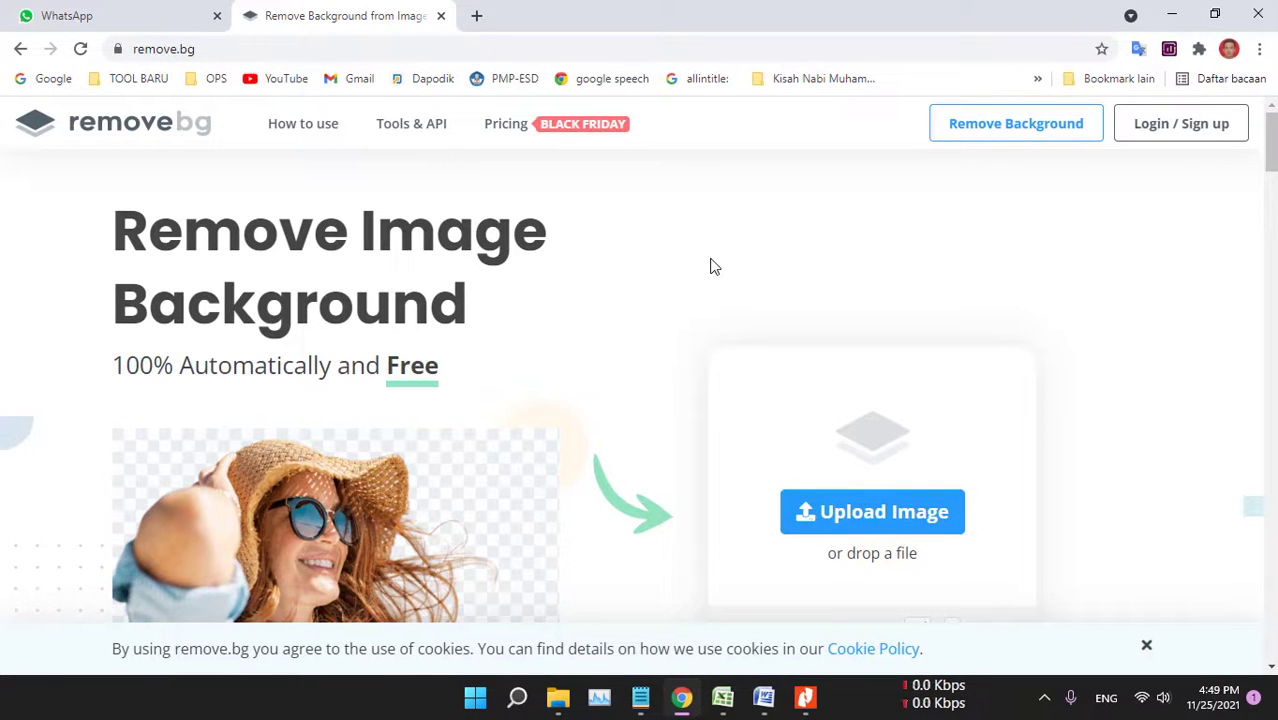
Upload the Foto Tanda Tangan photo from the Music folder to remove.bg.
scroll(713, 266, down, 1)
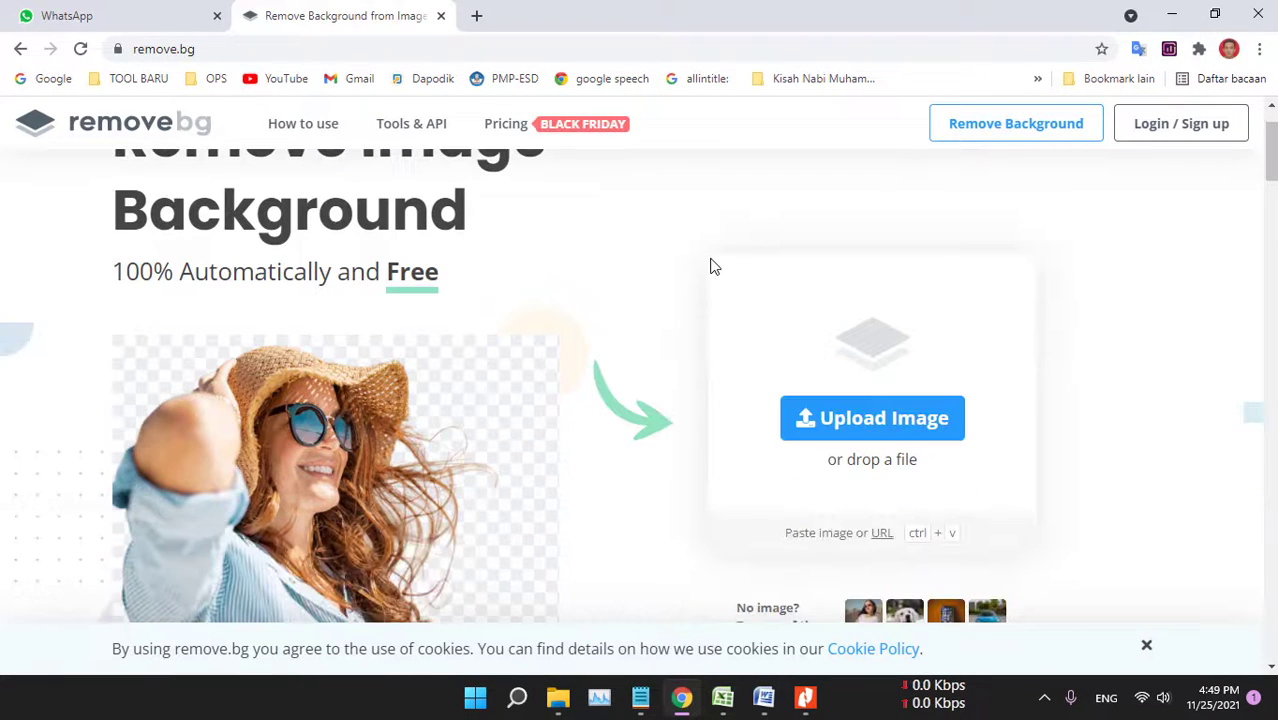
click(866, 425)
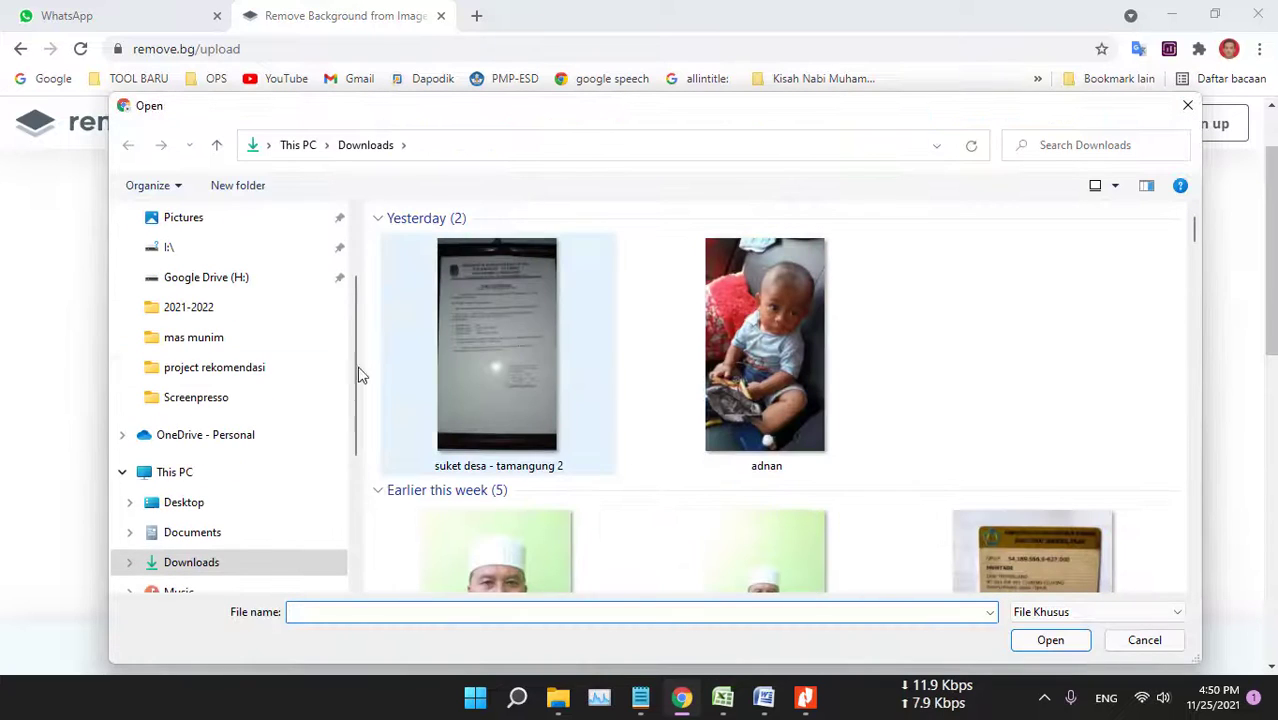
scroll(211, 363, down, 1)
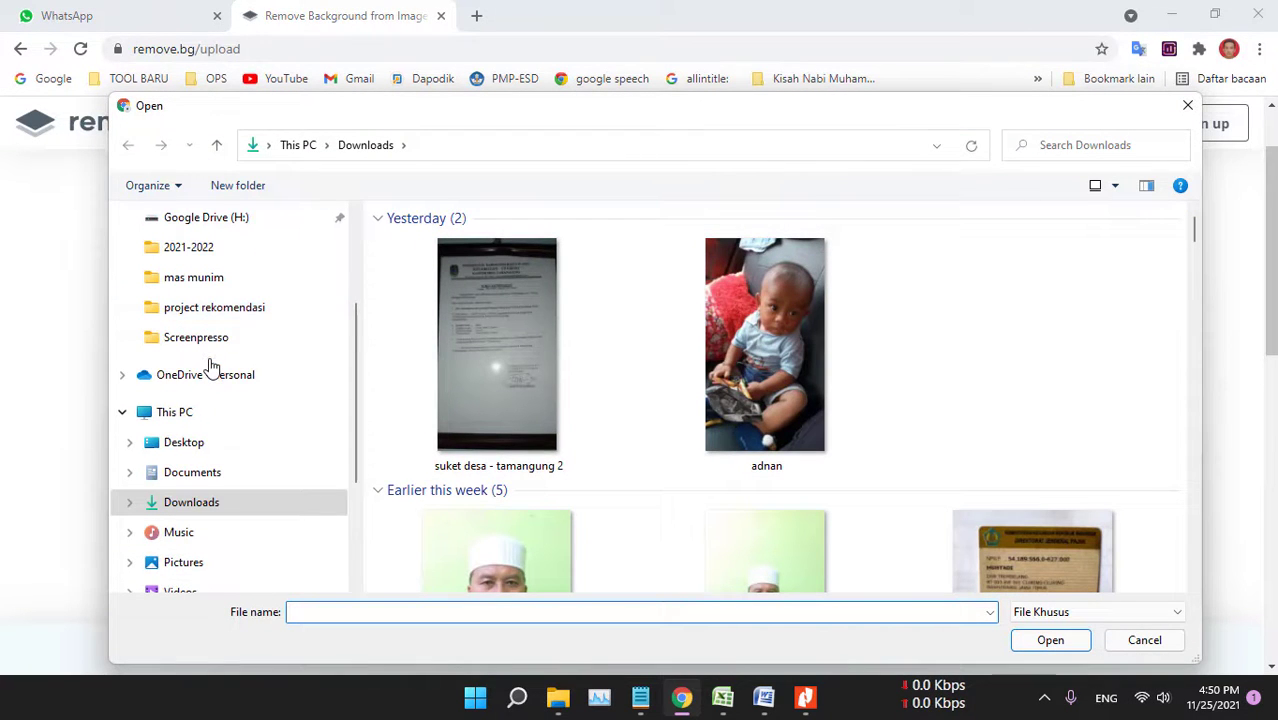
scroll(211, 363, down, 1)
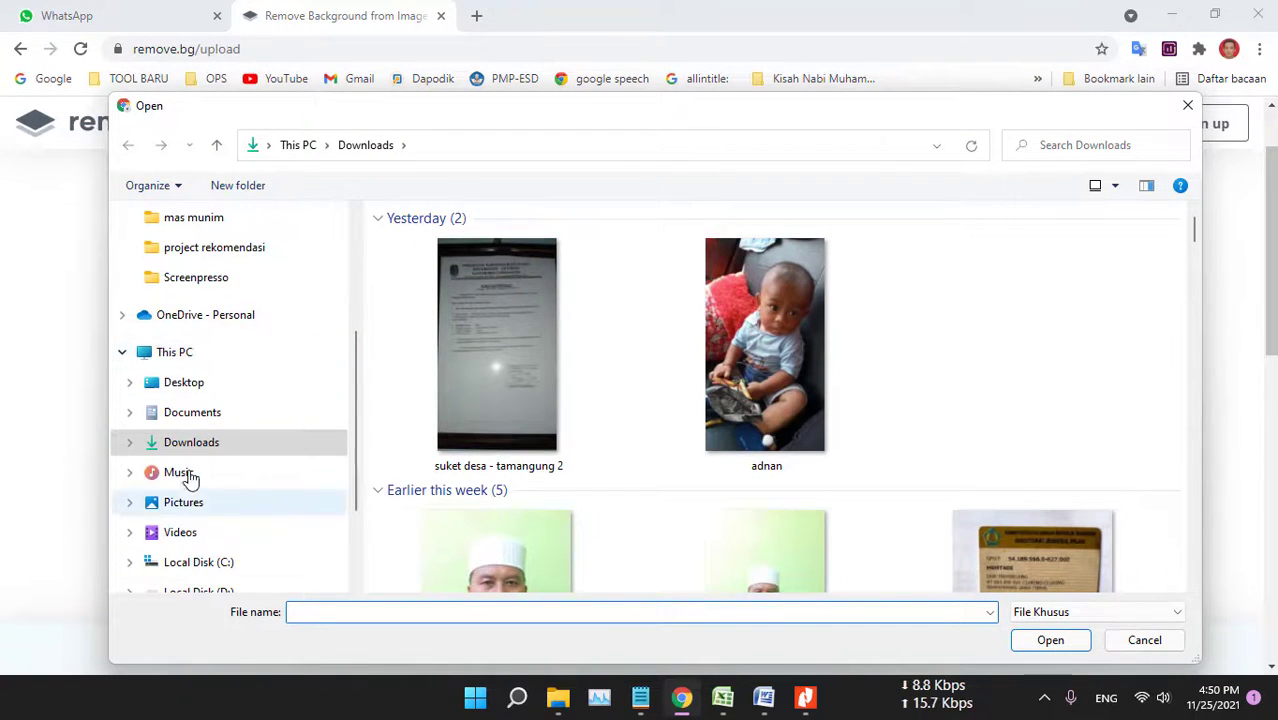
click(188, 474)
double_click(414, 276)
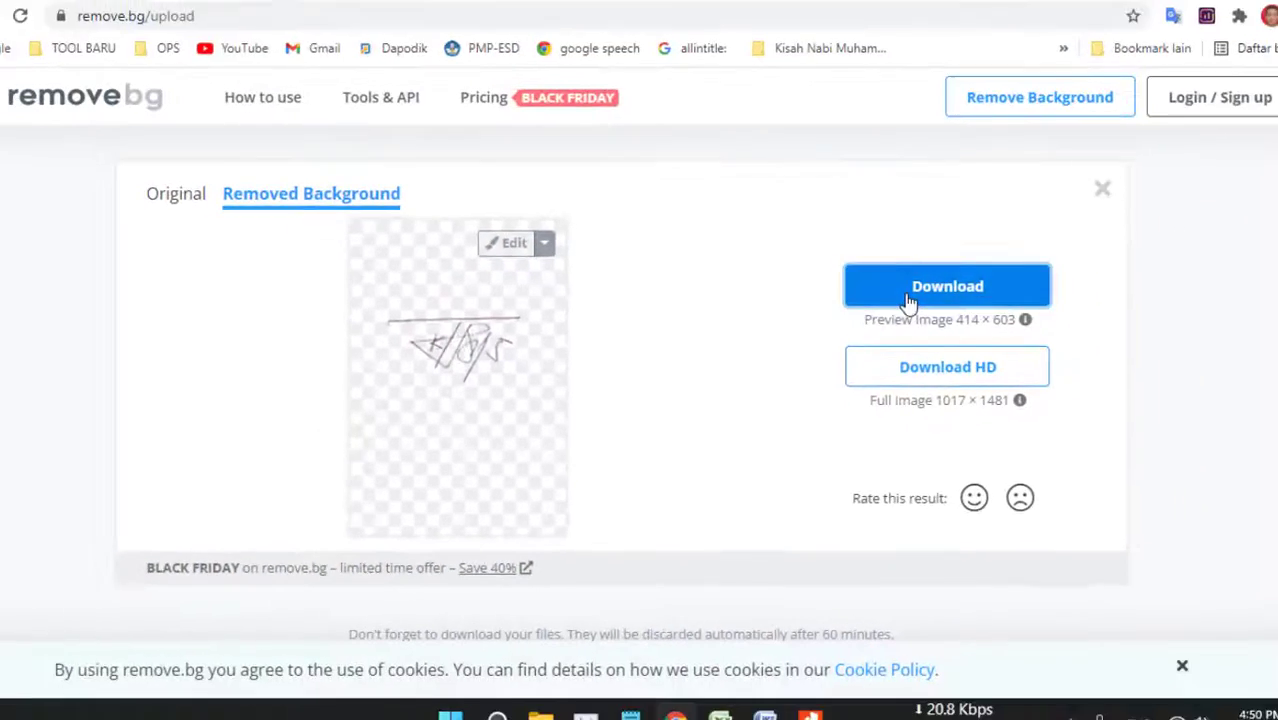
Download the background-free signature from remove.bg as a PNG file.
click(909, 290)
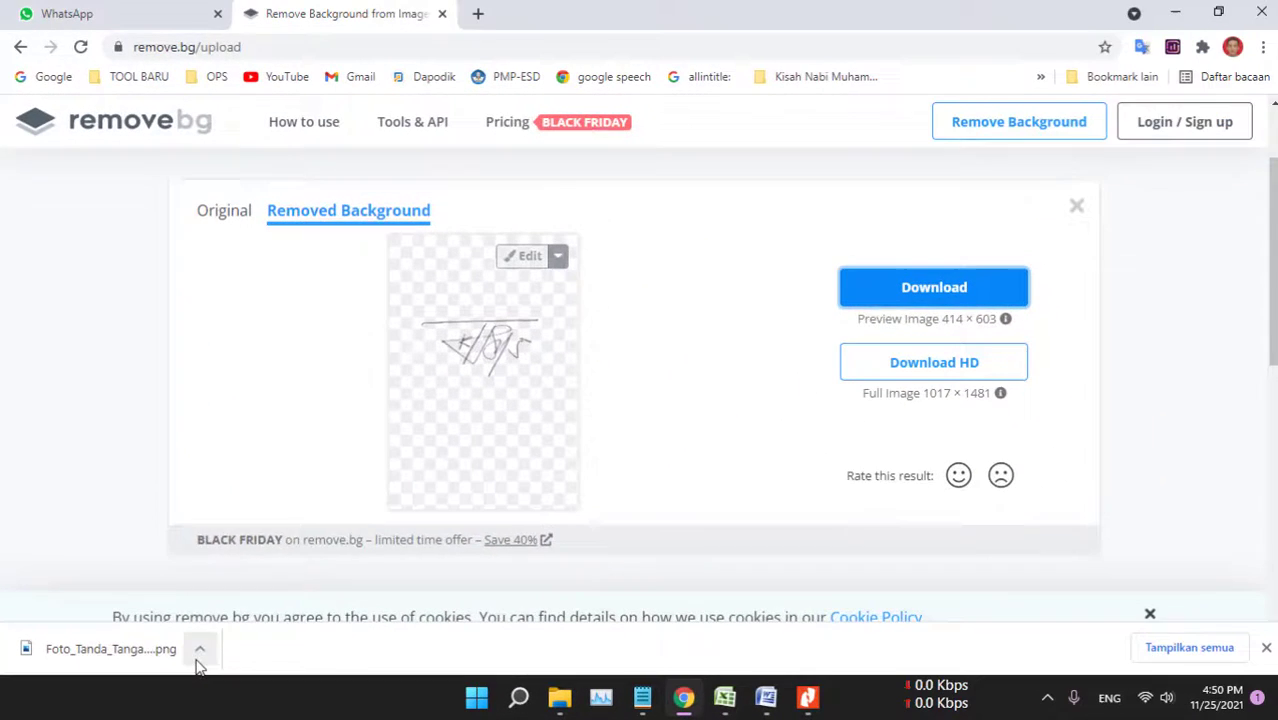
click(199, 651)
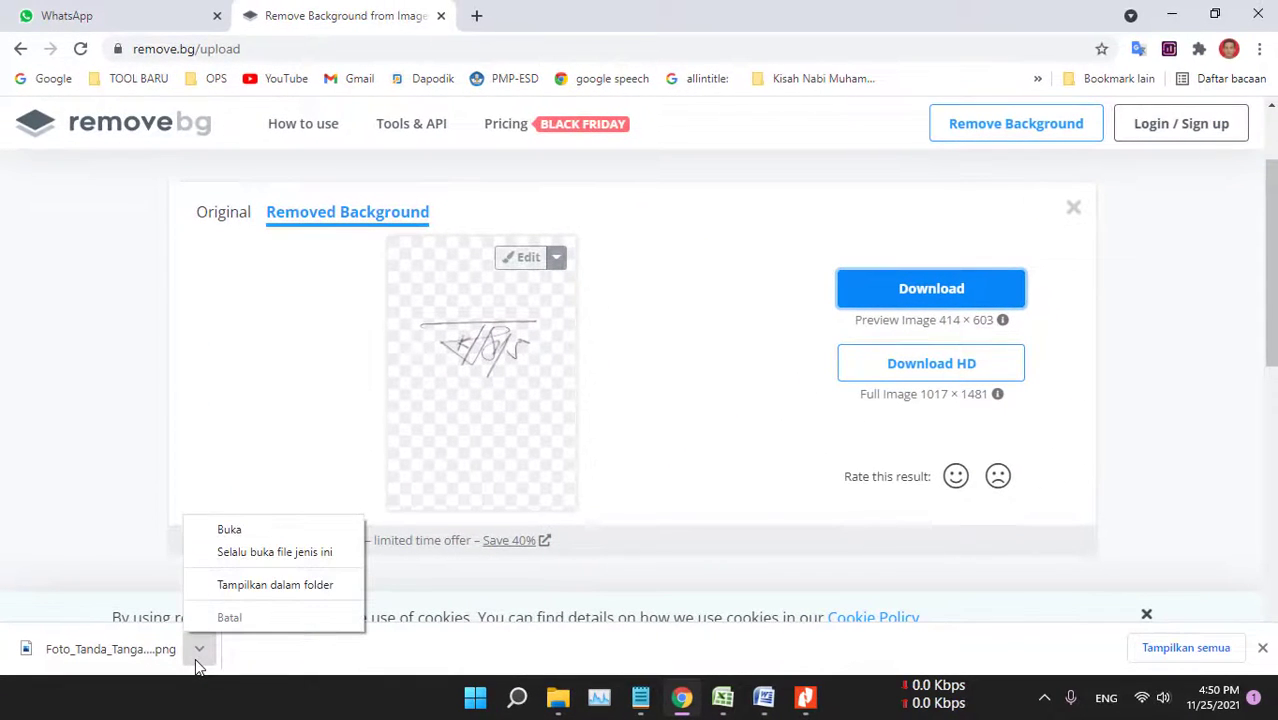
Paste the removebg-preview PNG into Music and confirm its details (414 x 603, 25.1 KB).
click(257, 587)
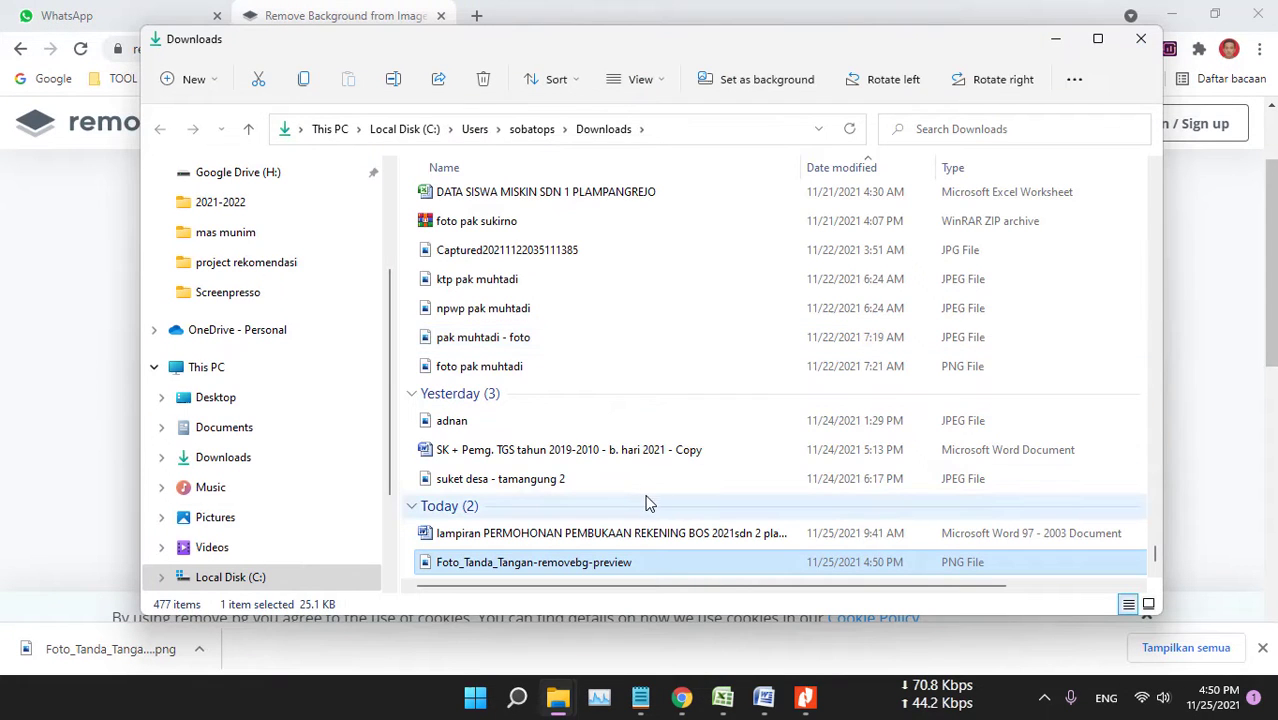
click(230, 490)
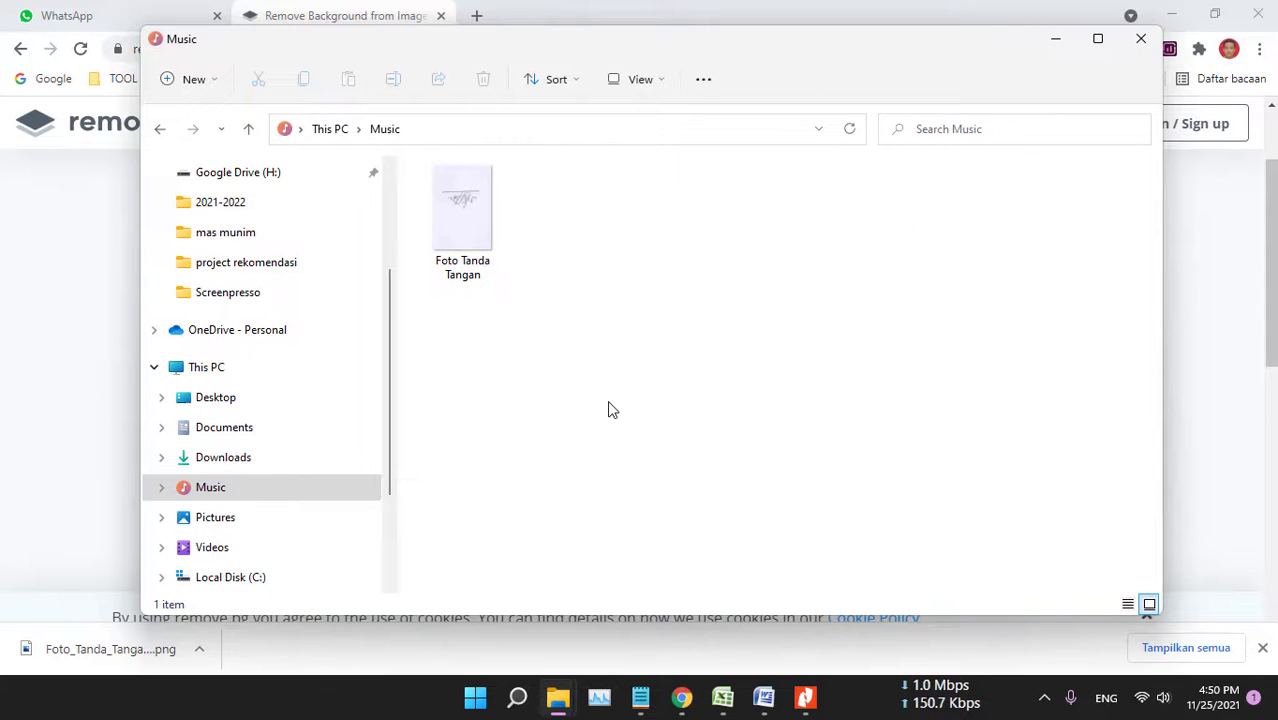
key(ctrl+v)
click(641, 369)
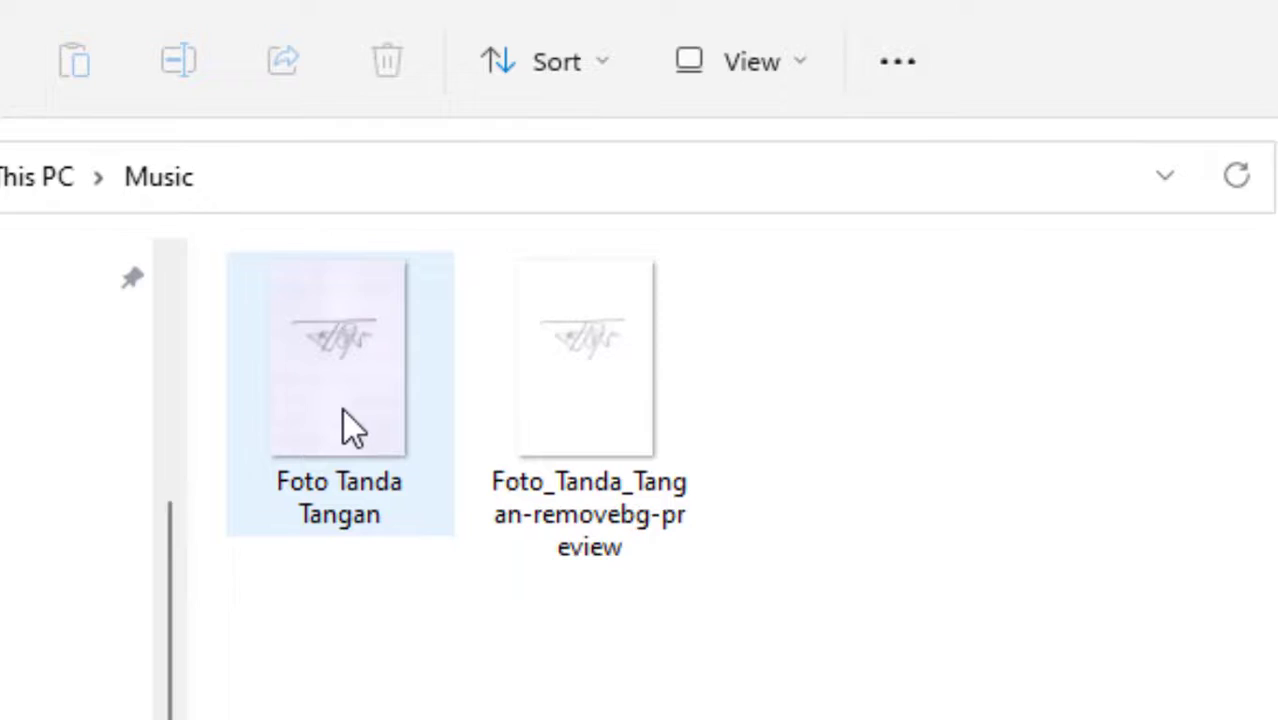
mouse_move(465, 229)
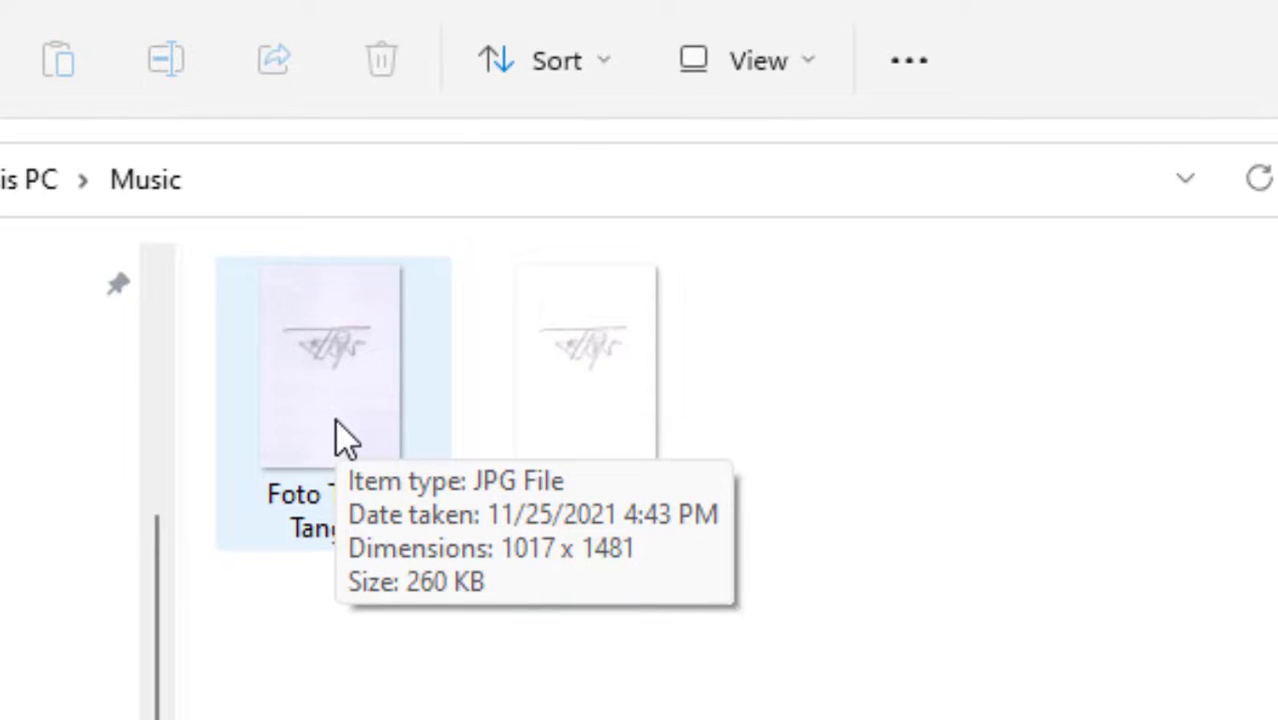
click(585, 417)
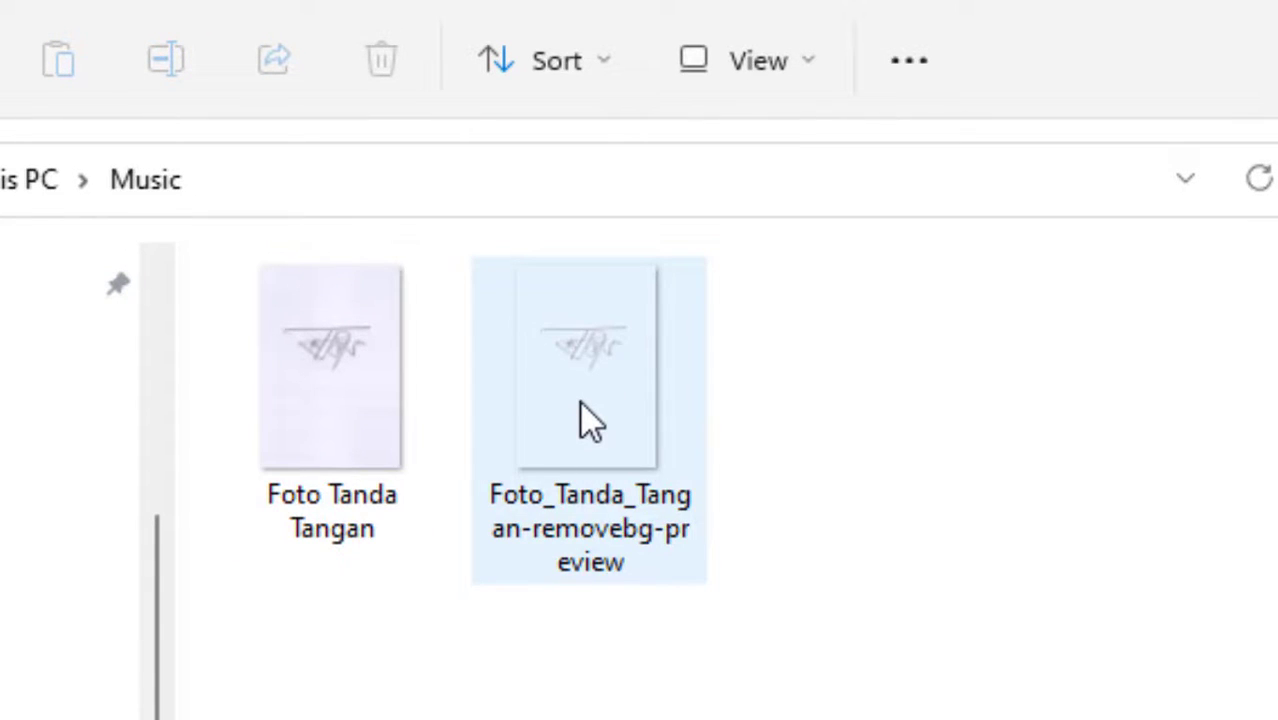
mouse_move(581, 403)
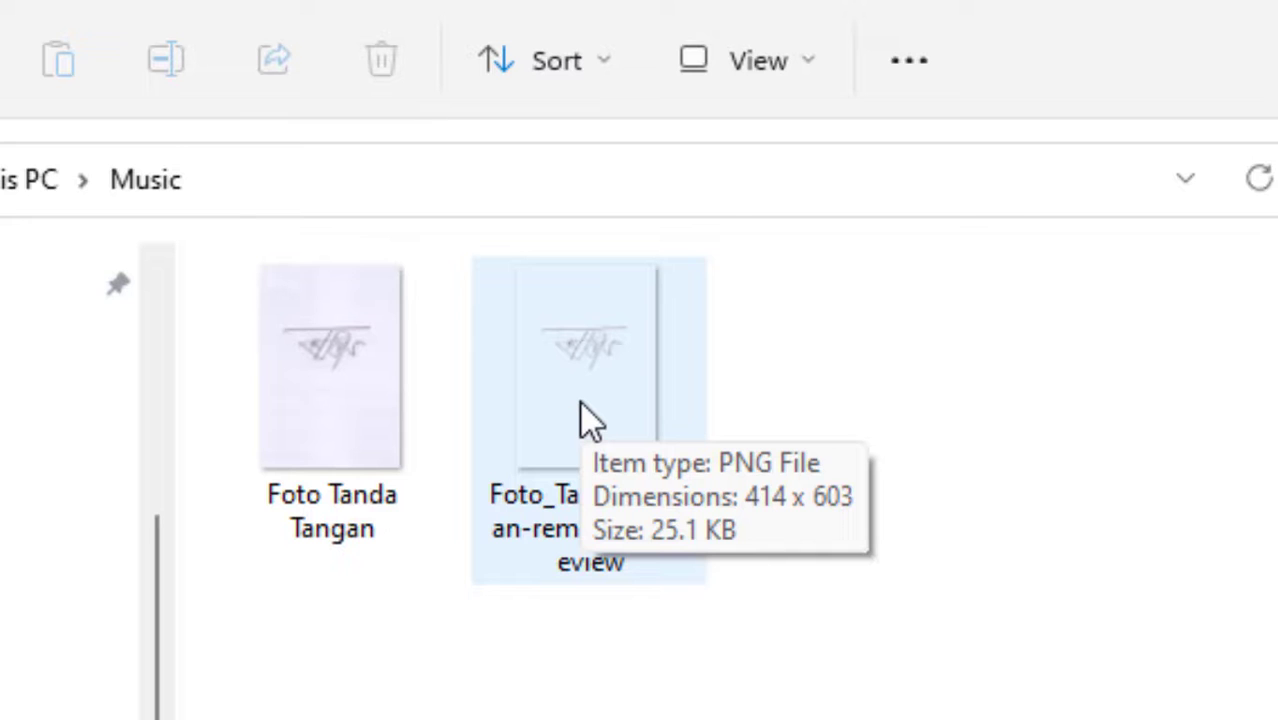
Insert Foto_Tanda_Tangan-removebg-preview from Music into the Excel sheet at cell I5.
click(726, 699)
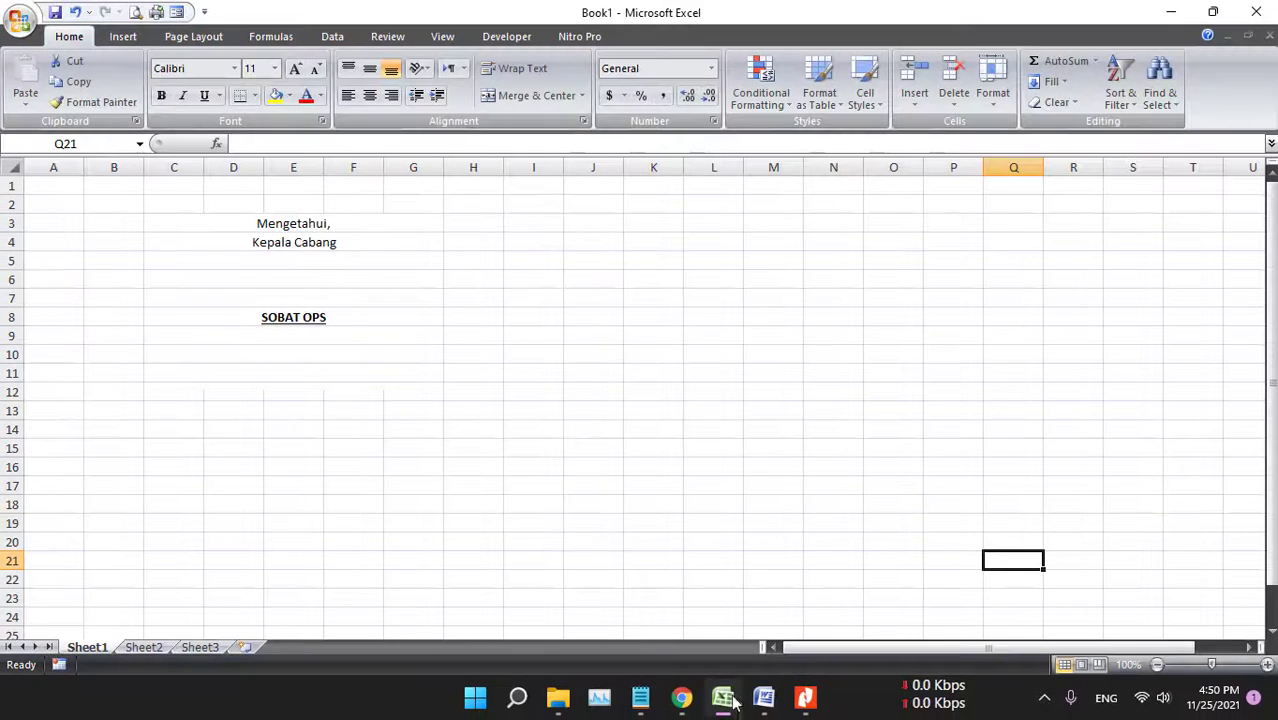
click(558, 259)
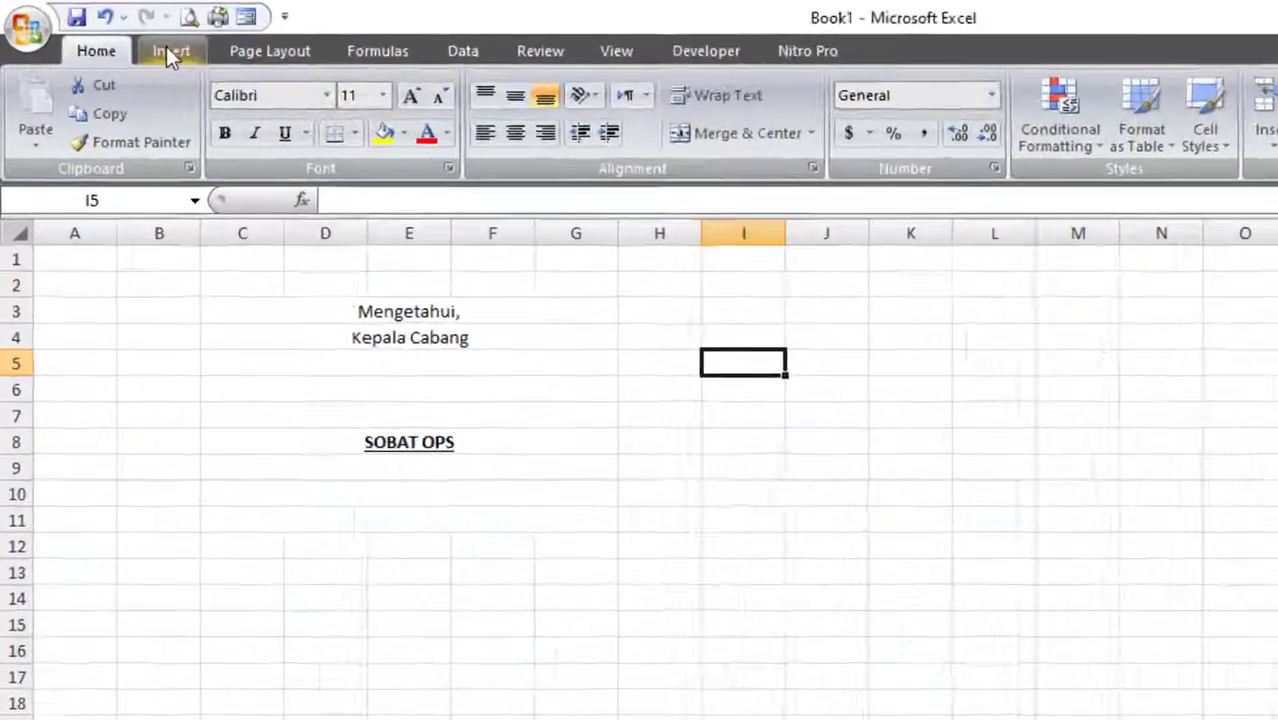
click(122, 37)
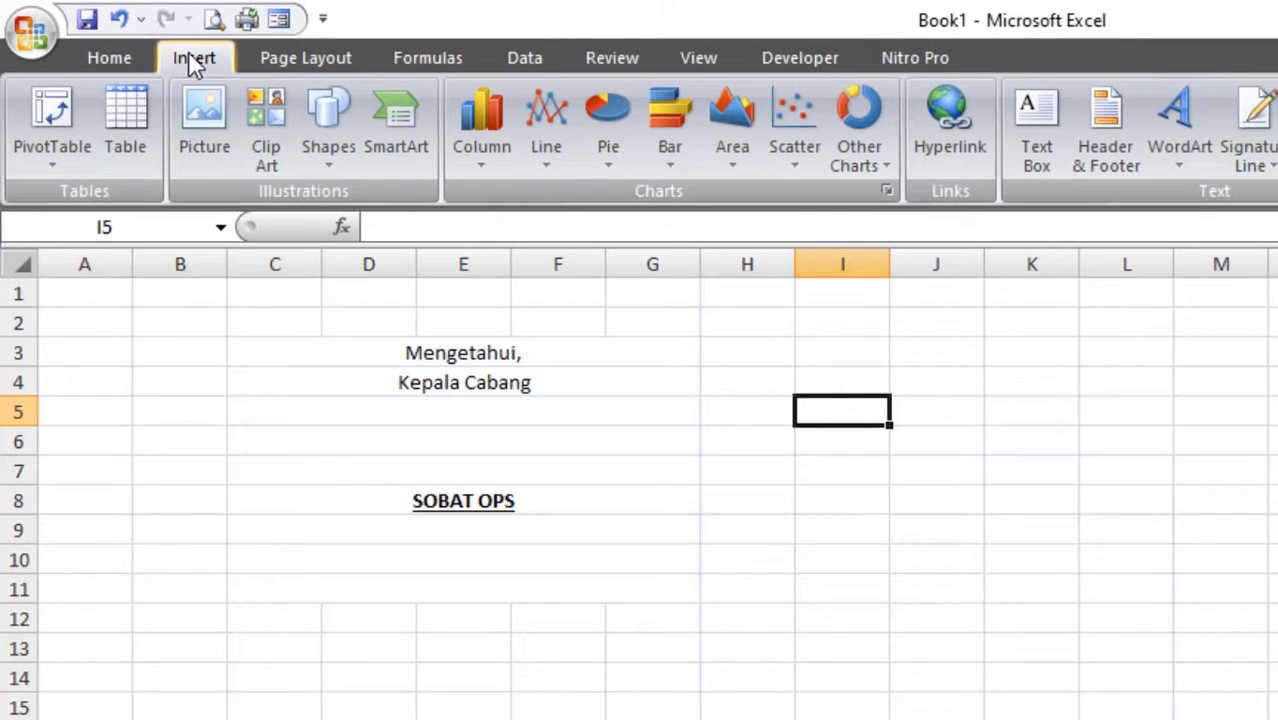
click(226, 95)
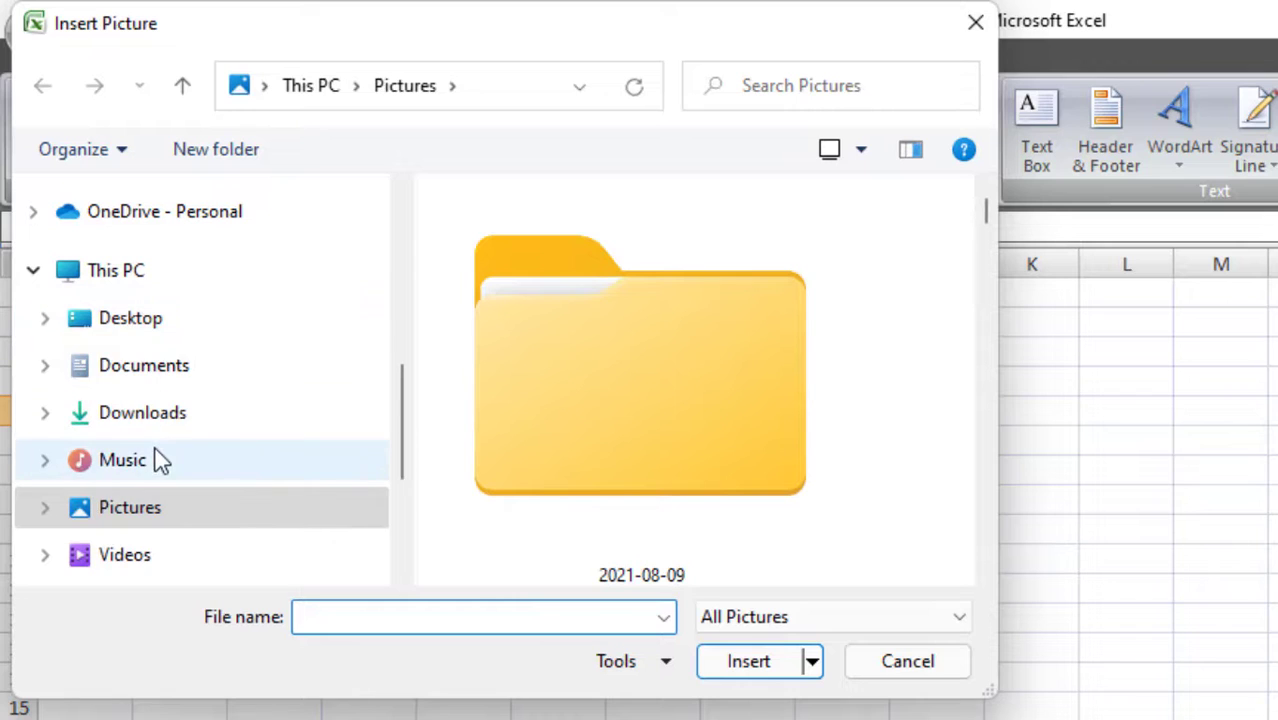
click(160, 462)
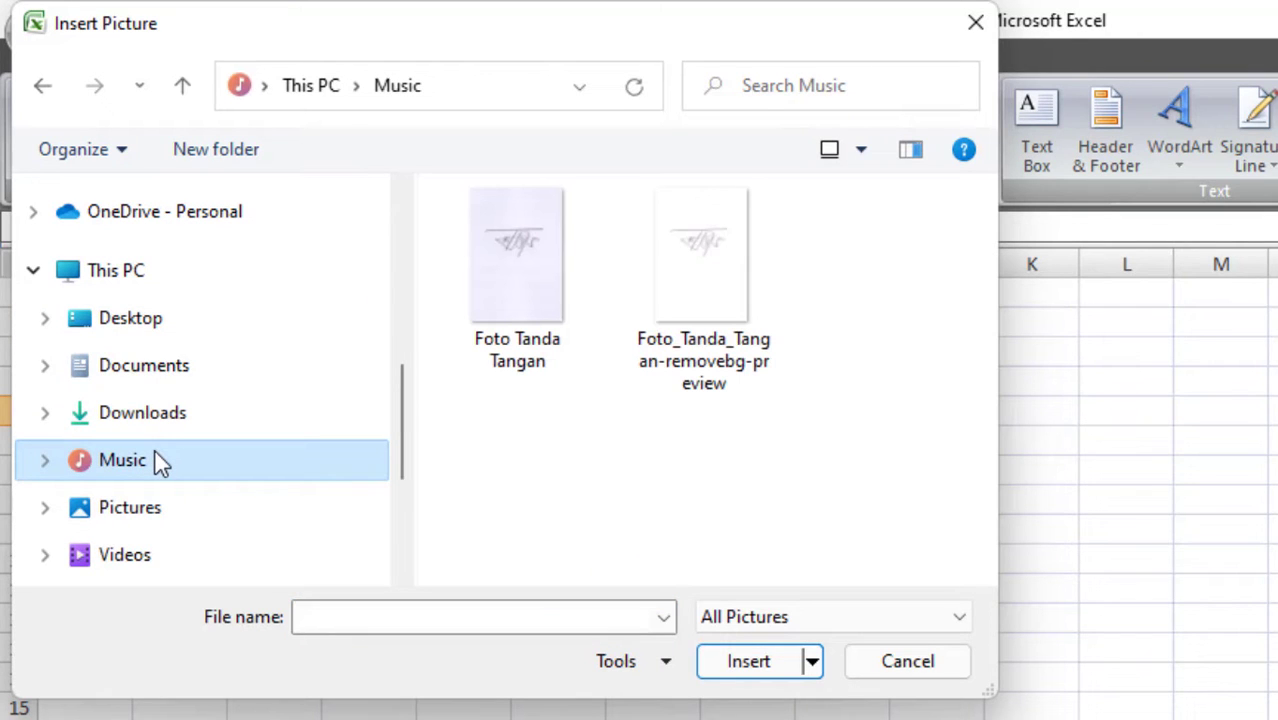
click(706, 280)
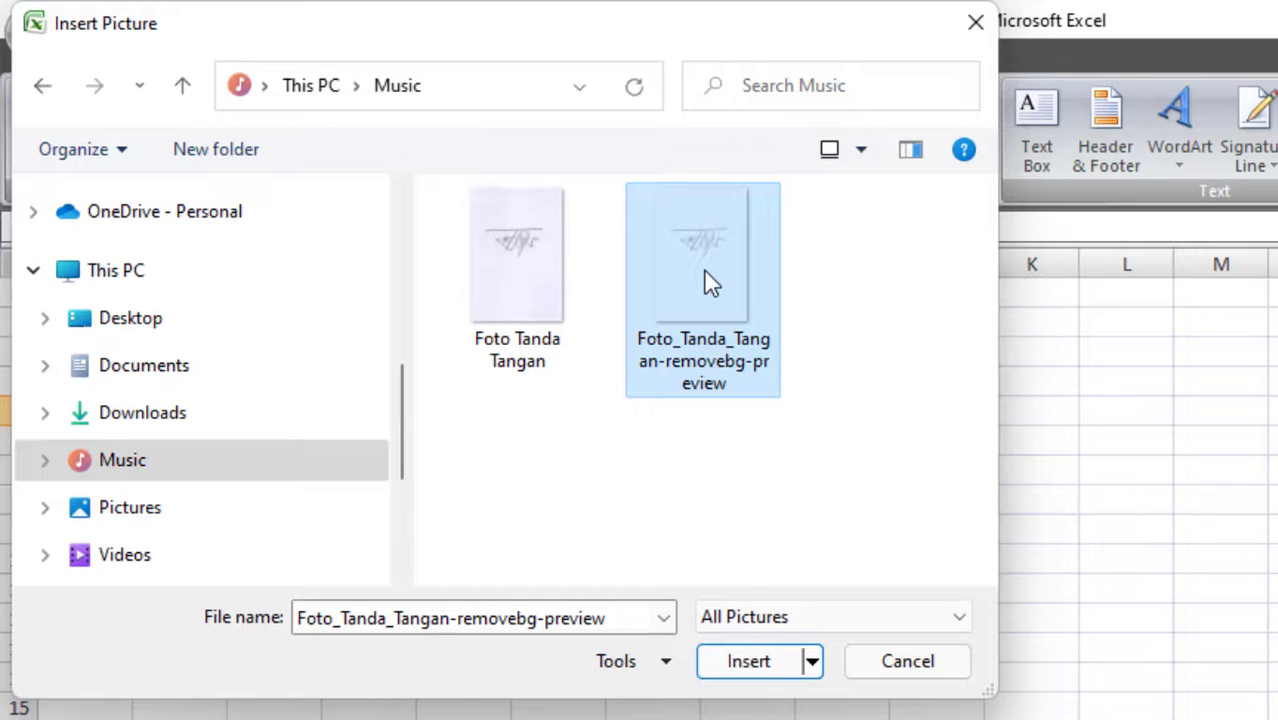
click(767, 677)
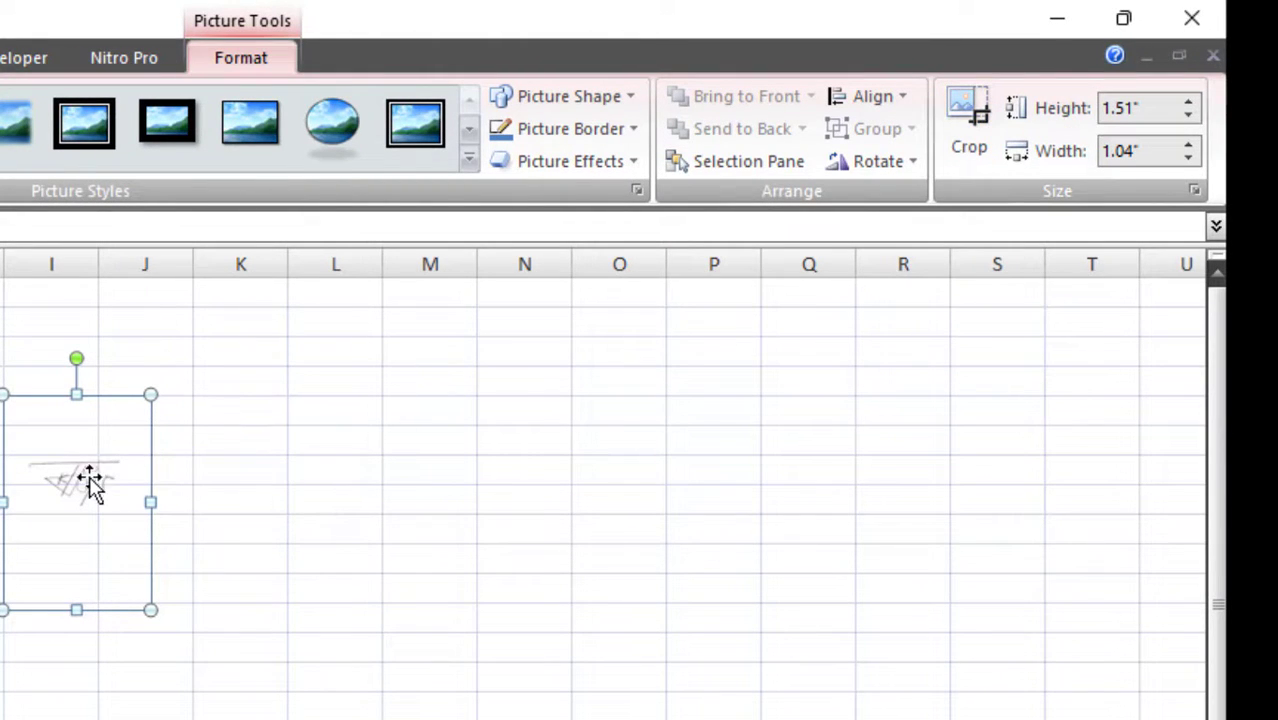
click(975, 130)
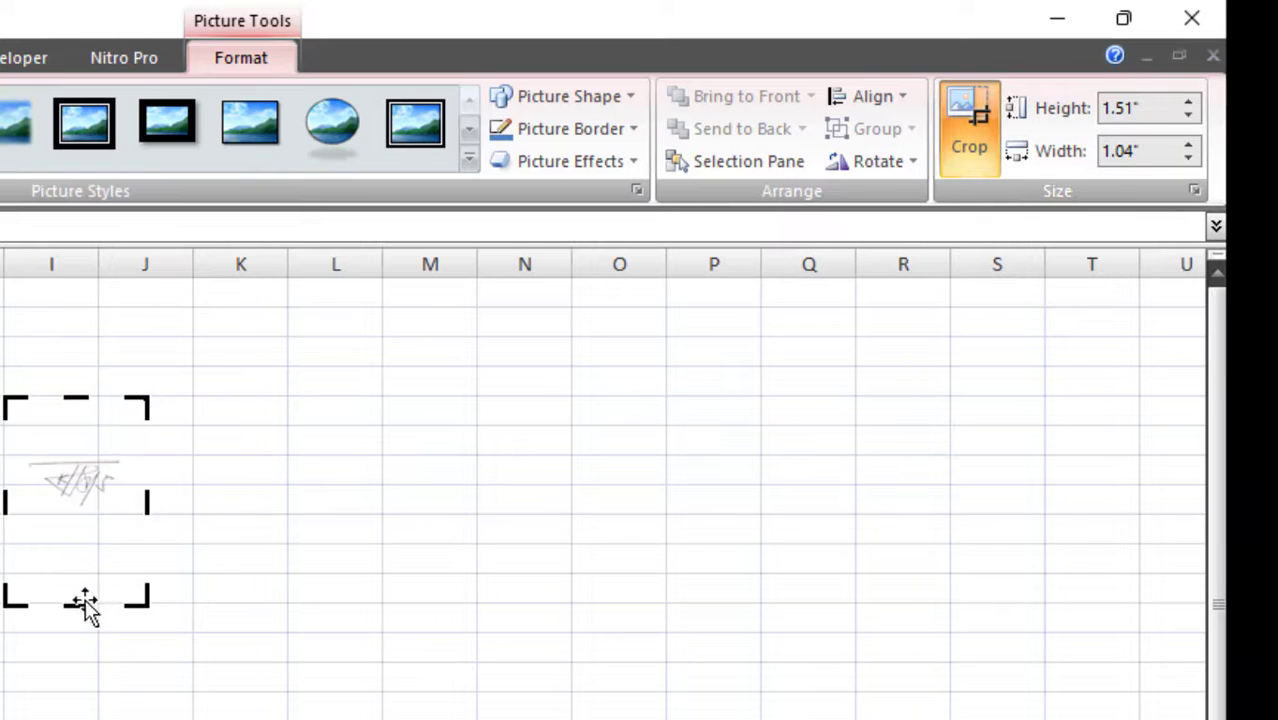
Crop the empty top and bottom margins off the signature picture.
drag(85, 601, 80, 508)
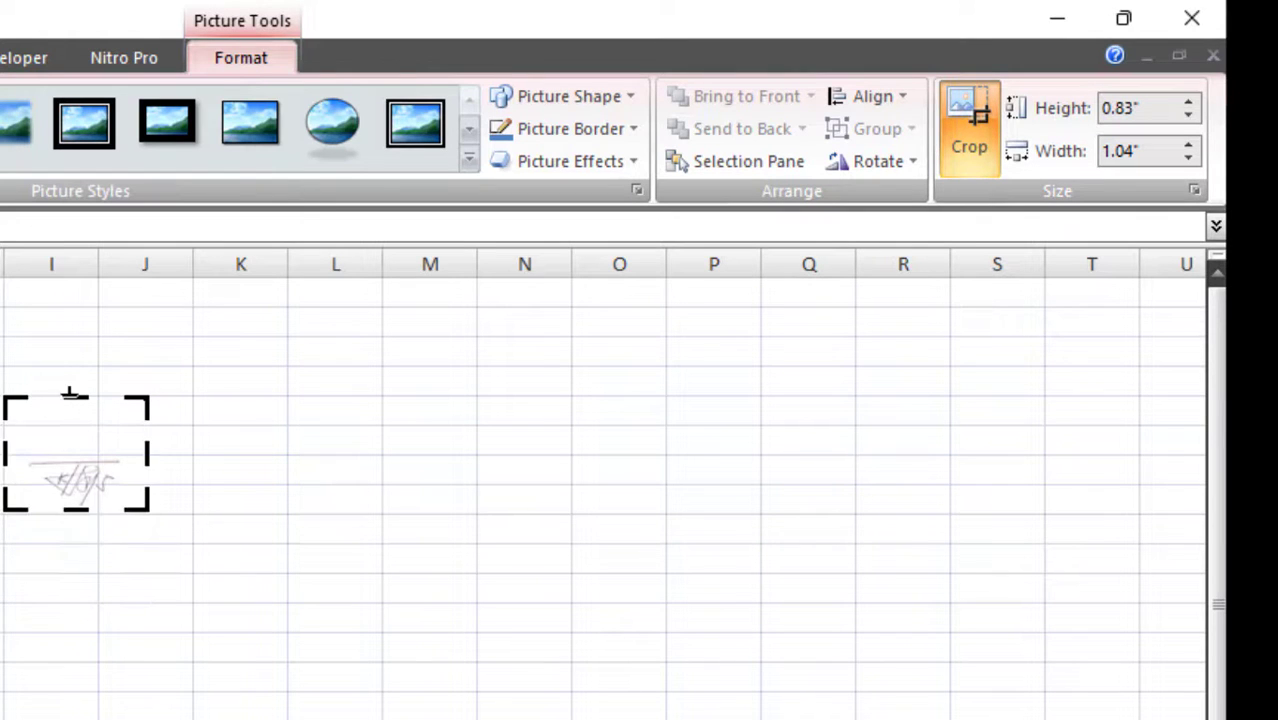
drag(70, 394, 71, 433)
click(50, 410)
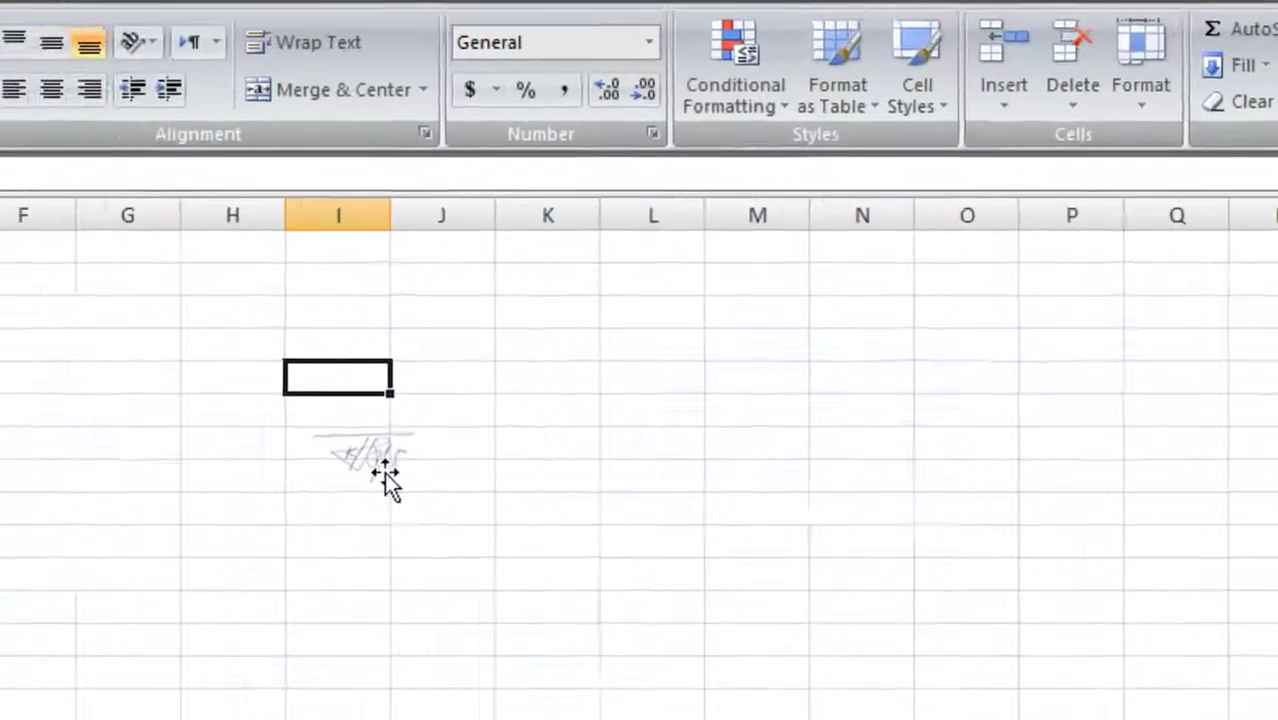
Enlarge the signature to 1.53" by 2.93" and place it between Kepala Cabang and SOBAT OPS.
drag(384, 472, 314, 352)
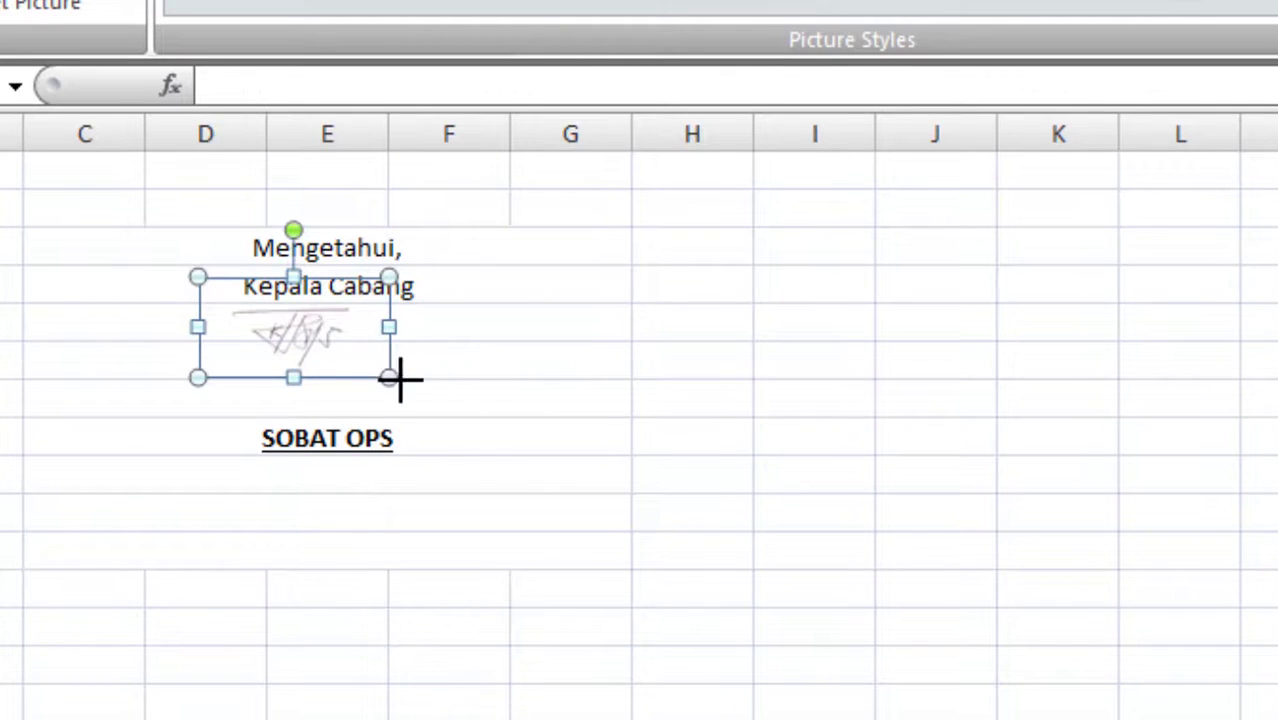
drag(399, 379, 542, 489)
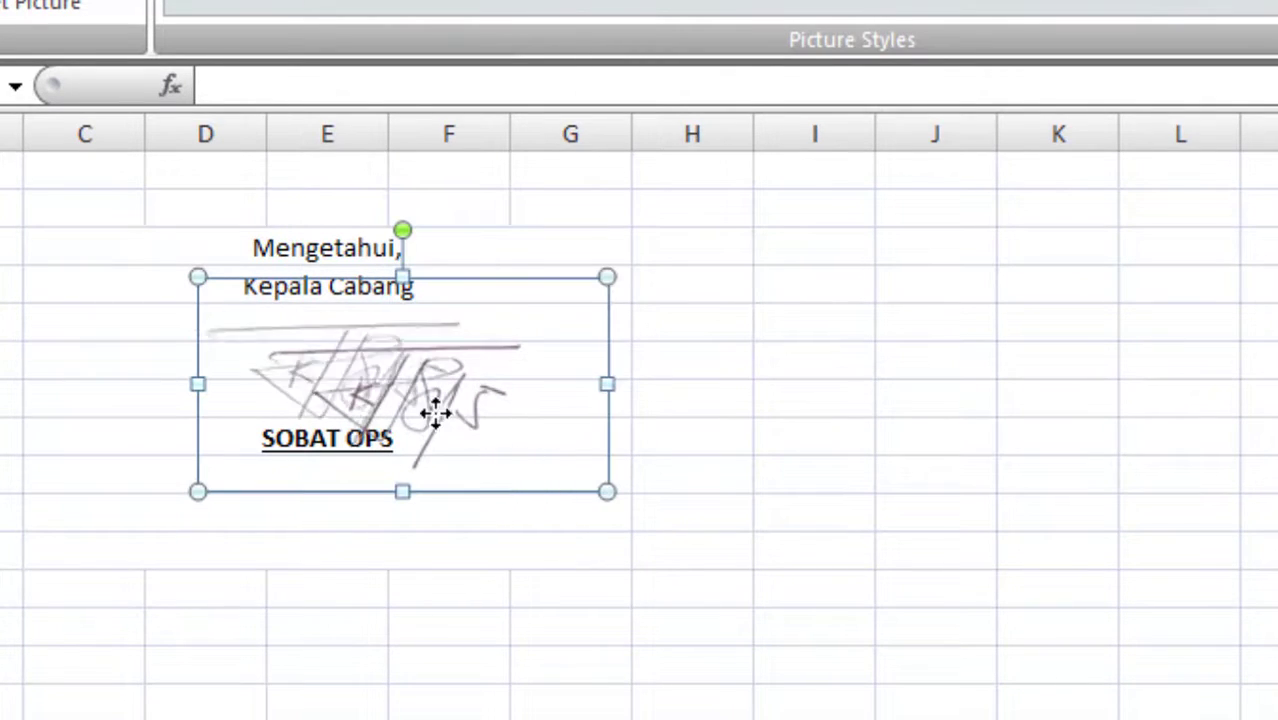
key(Escape)
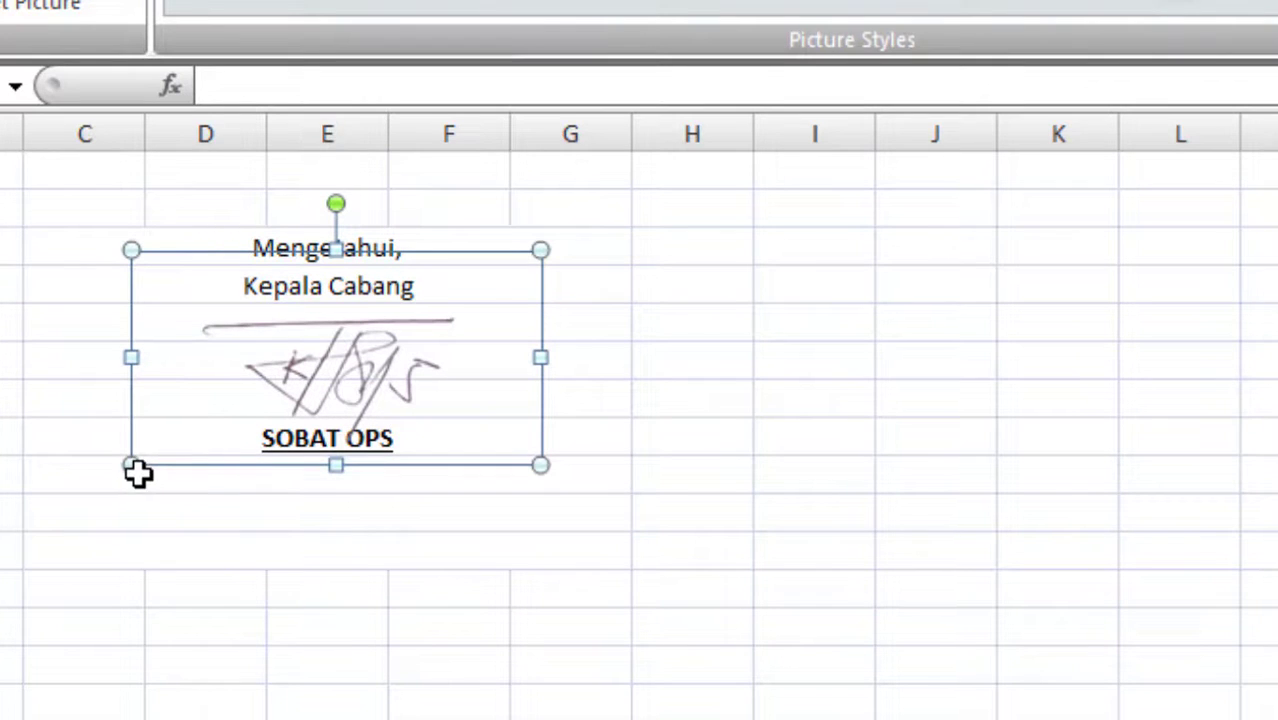
drag(137, 474, 10, 538)
drag(322, 408, 339, 371)
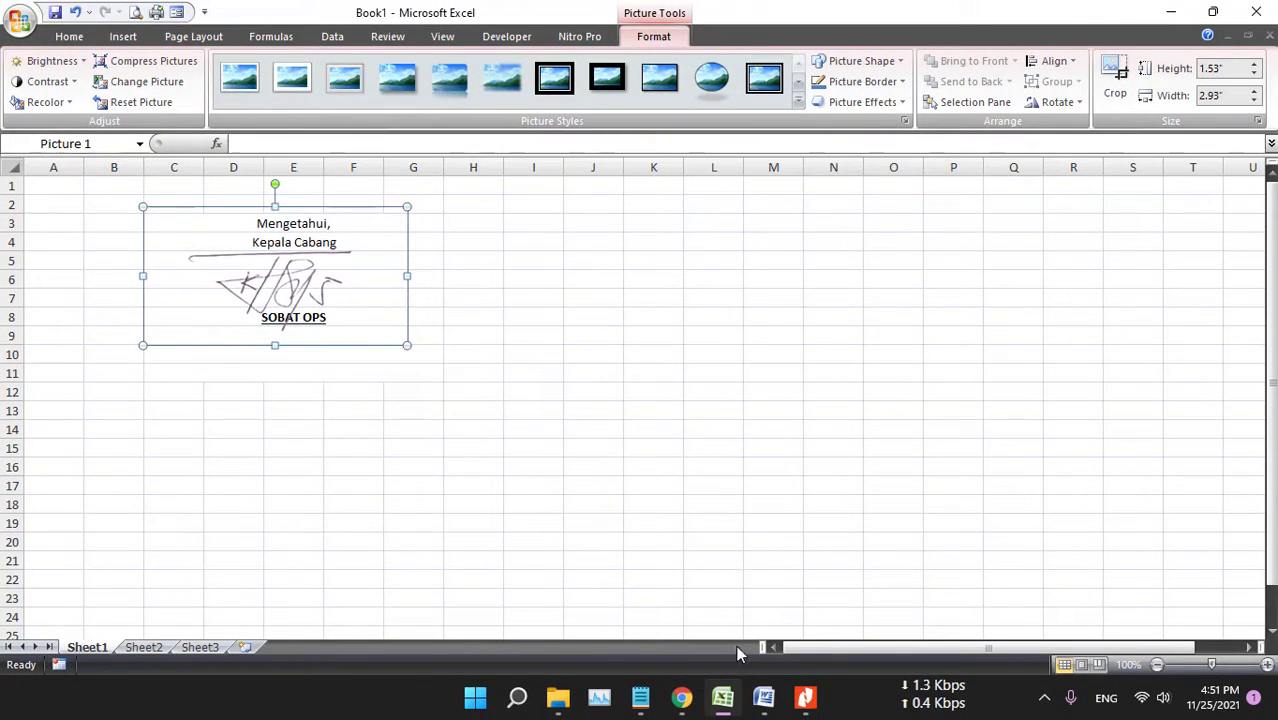
Insert Foto_Tanda_Tangan-removebg-preview from Music into the Word letter below Kepala Cabang.
click(764, 696)
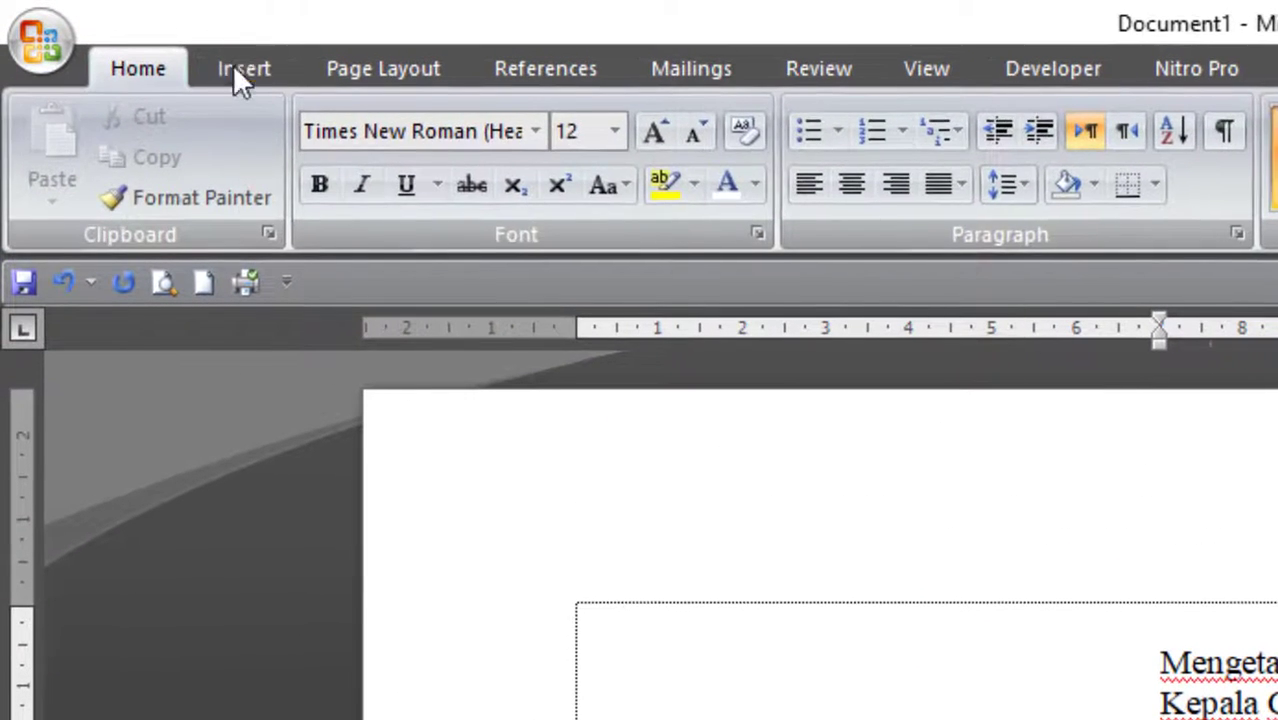
click(235, 70)
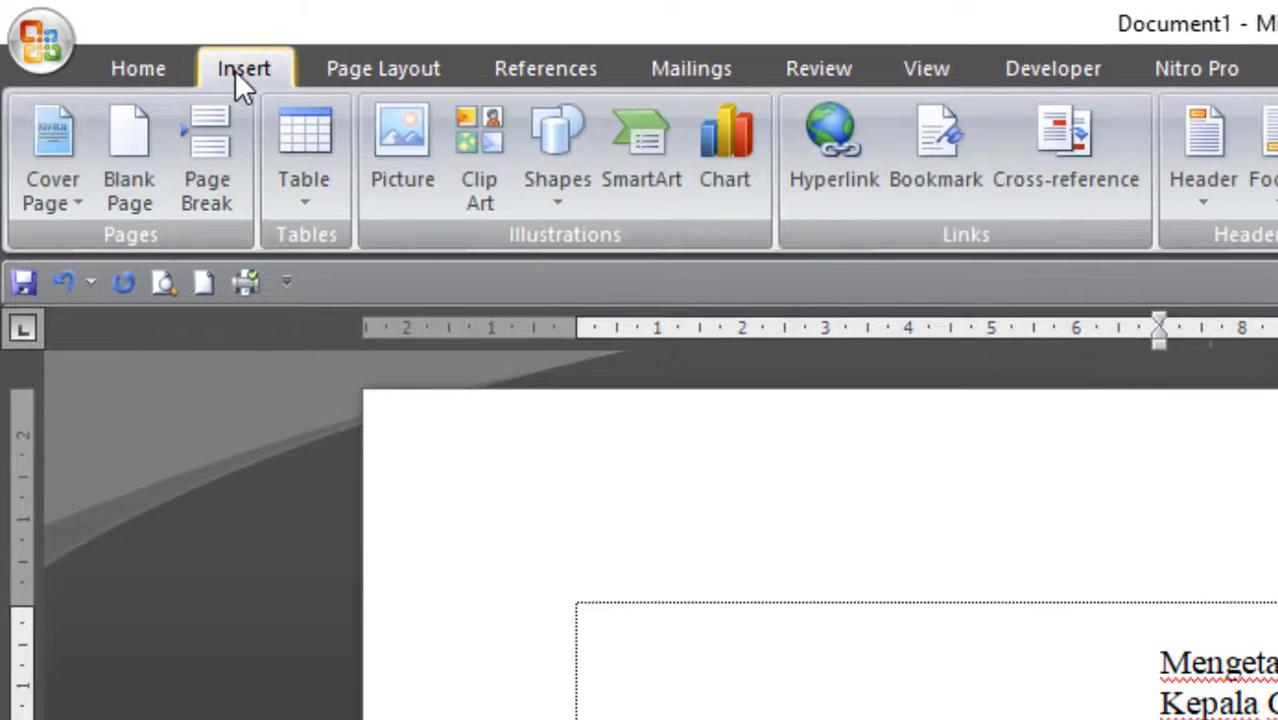
click(416, 127)
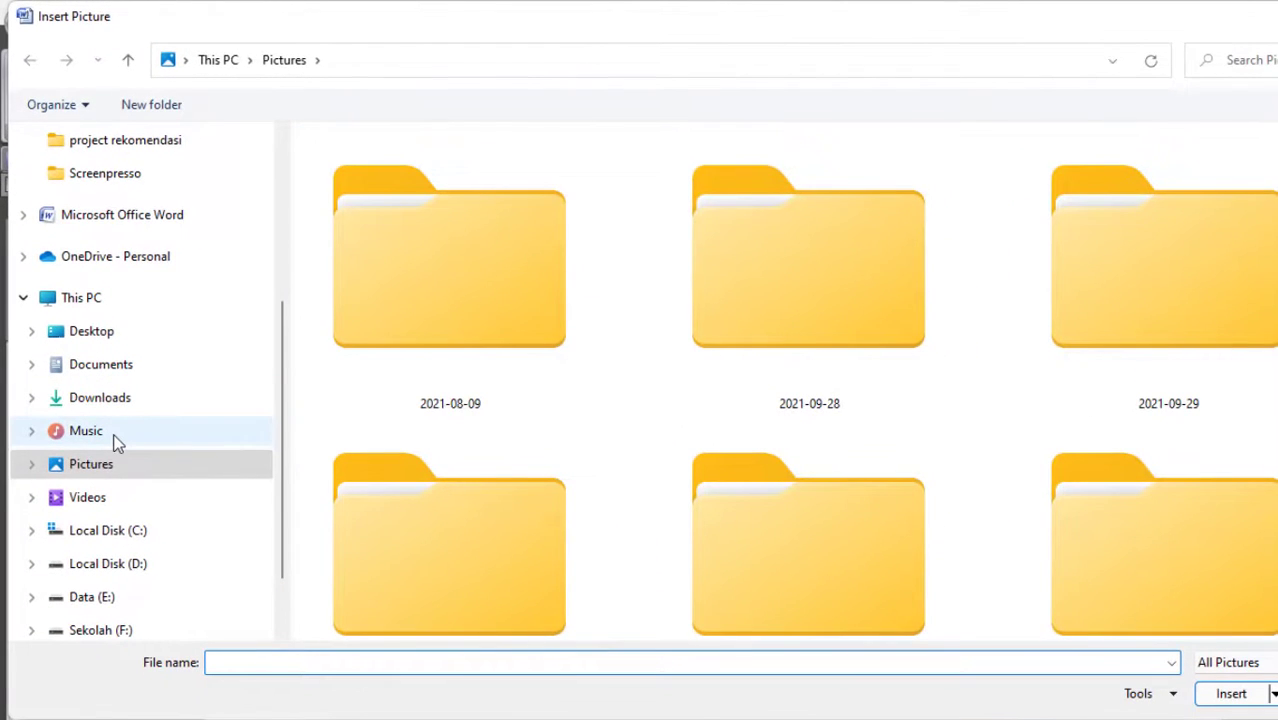
click(114, 437)
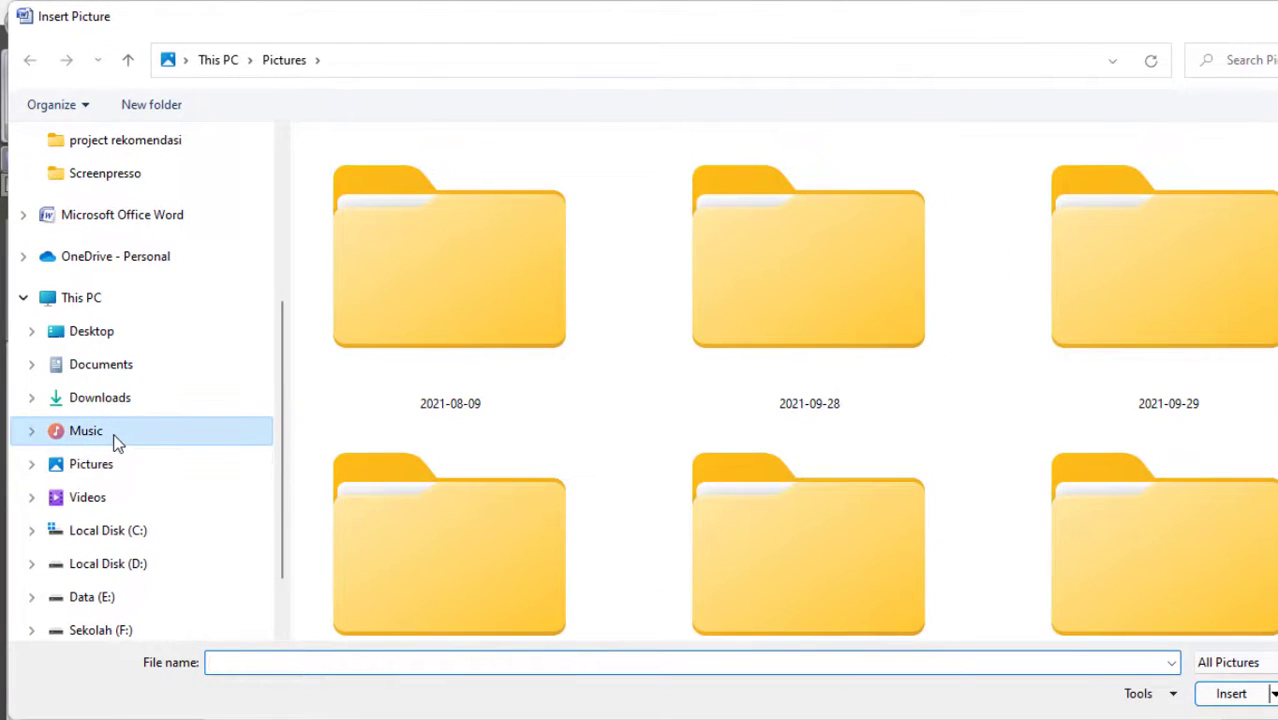
double_click(516, 192)
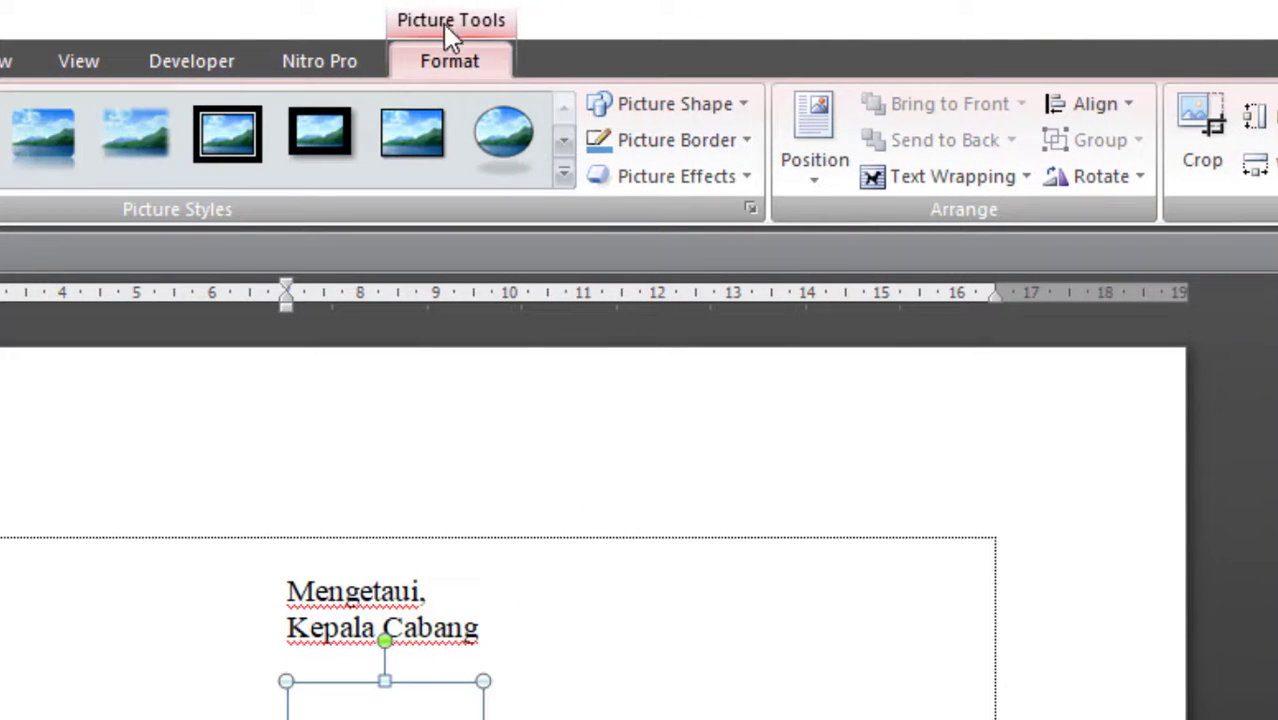
Set the signature's wrapping to Behind Text and crop off its empty top and bottom.
click(946, 178)
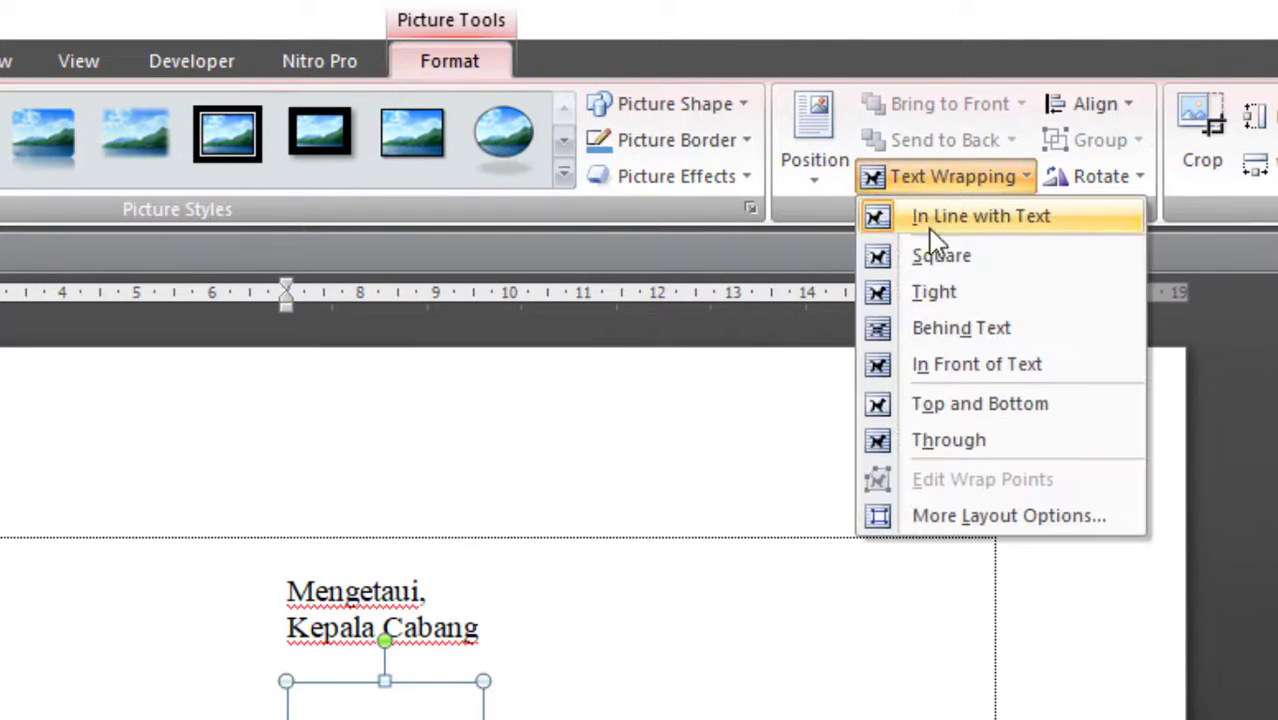
click(935, 332)
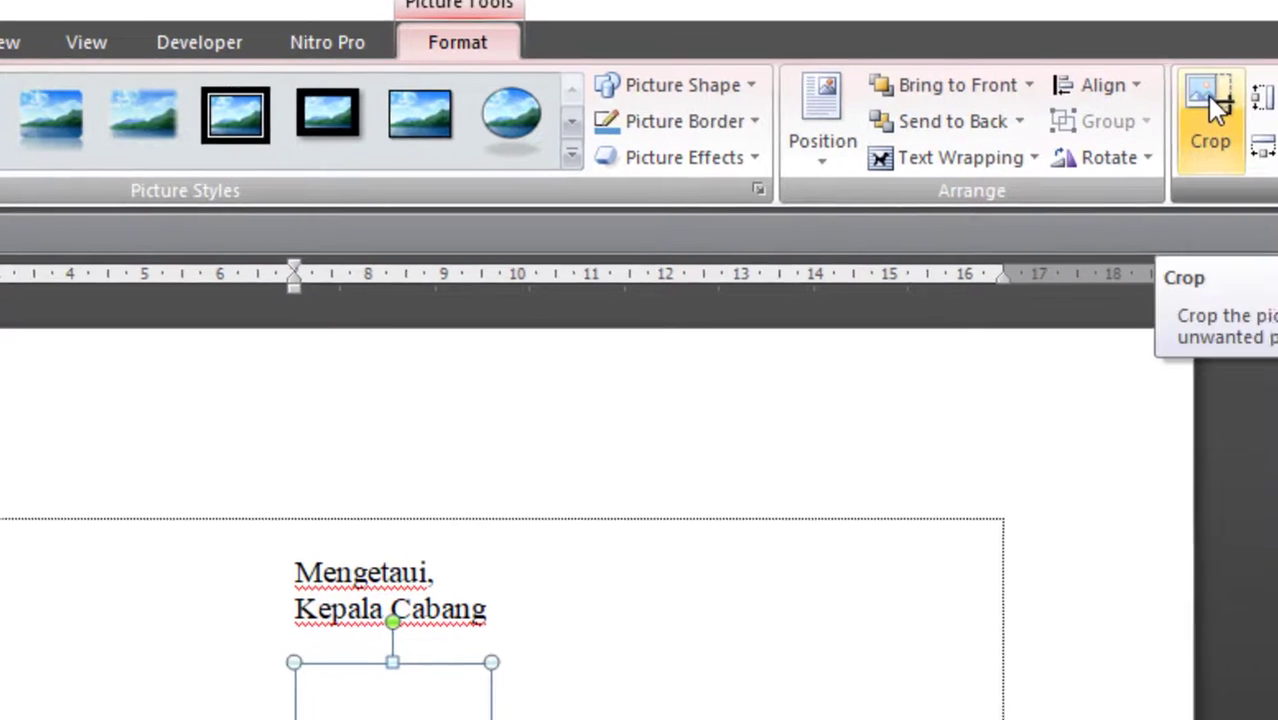
click(1208, 97)
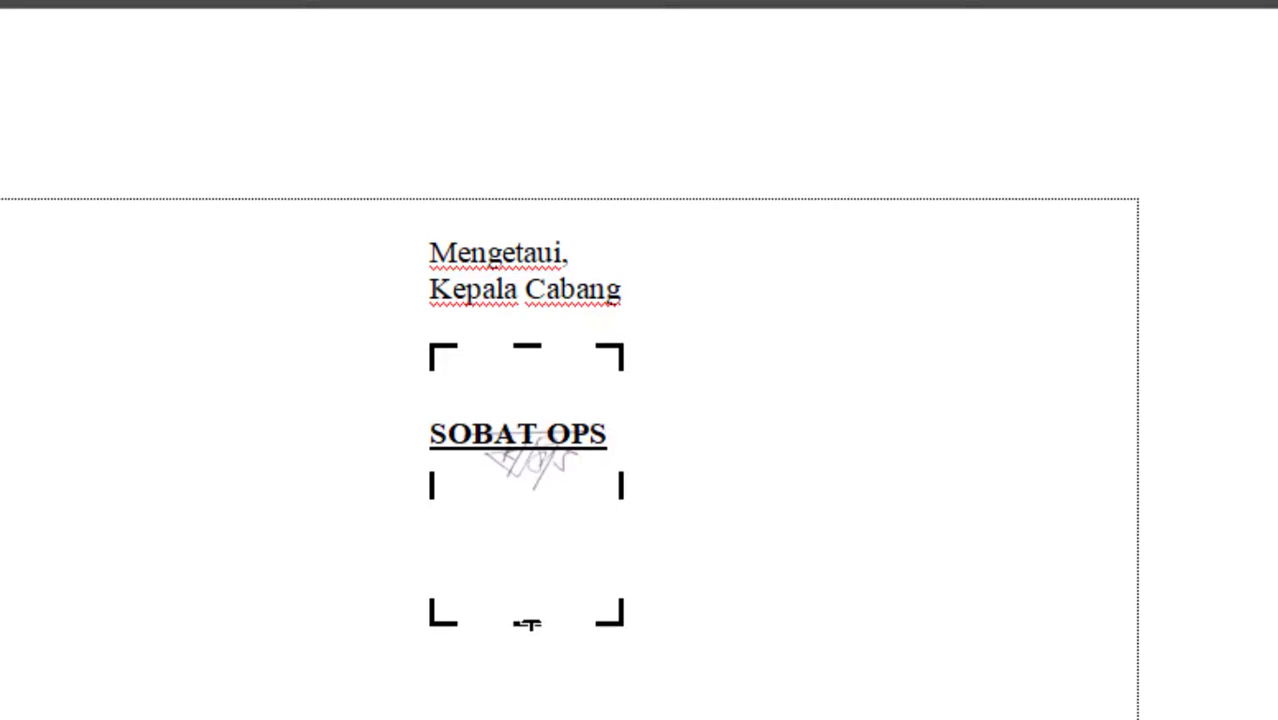
drag(528, 619, 530, 505)
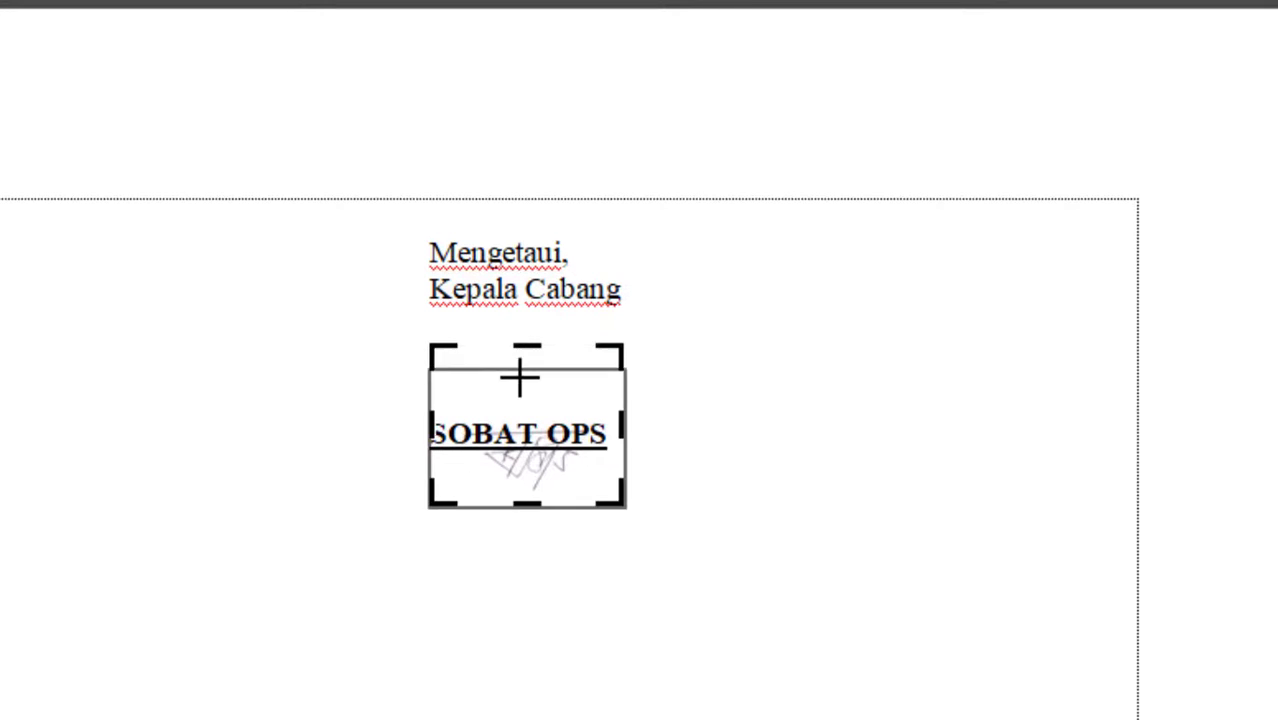
drag(521, 345, 517, 391)
click(688, 451)
Enlarge the signature and move it between Kepala Cabang and SOBAT OPS.
click(524, 454)
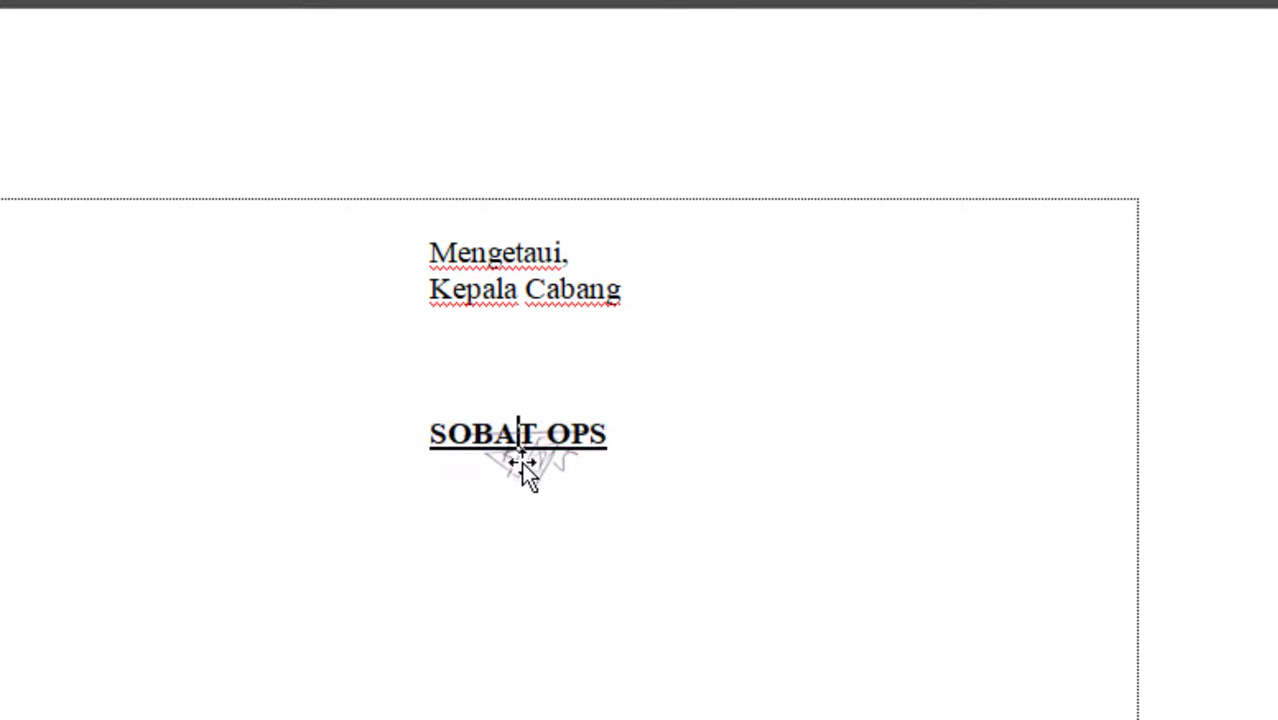
drag(625, 397, 862, 314)
mouse_move(810, 408)
mouse_down()
mouse_move(594, 390)
mouse_move(605, 385)
mouse_up()
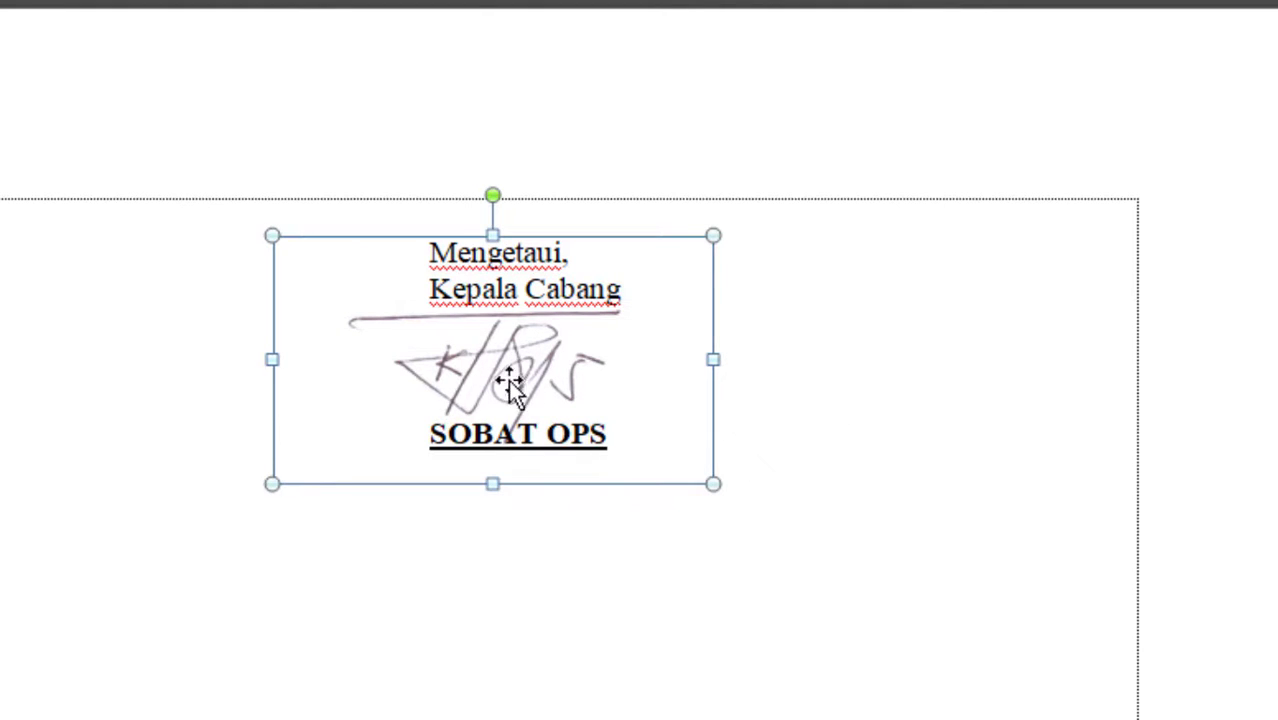
click(799, 377)
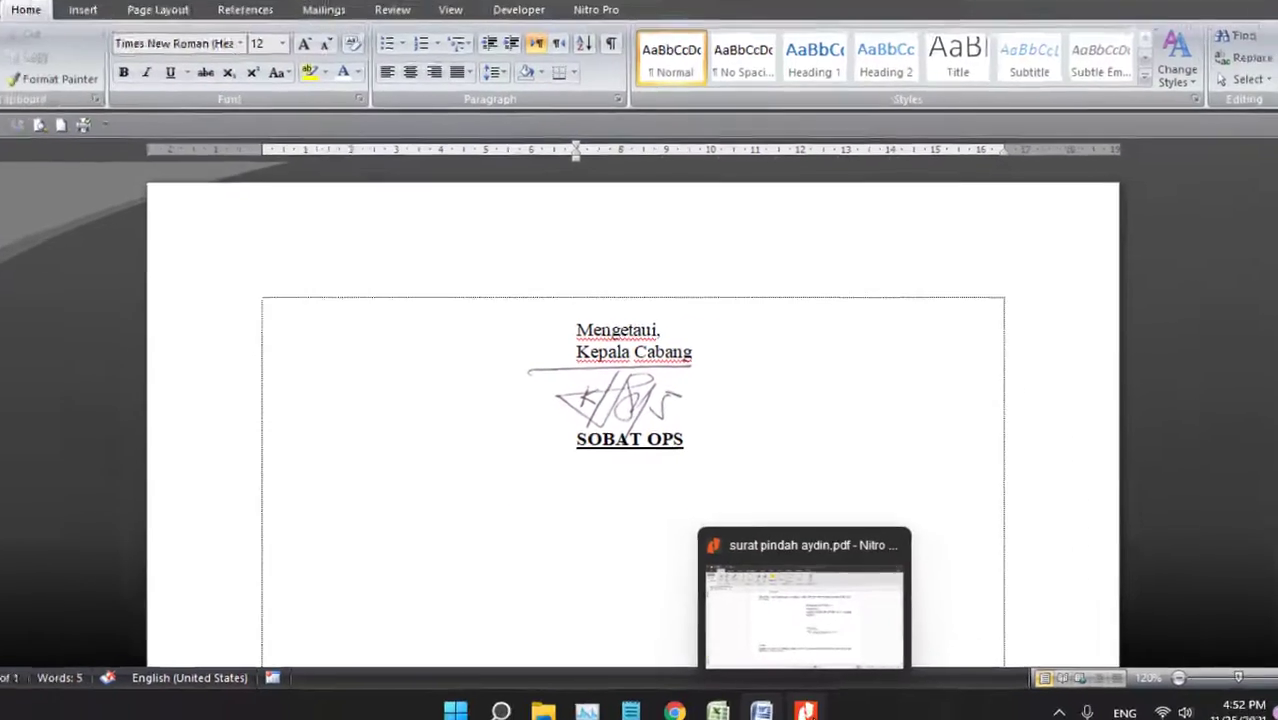
Show surat pindah aydin.pdf in Nitro Pro and list the saved QuickSign signatures.
click(805, 710)
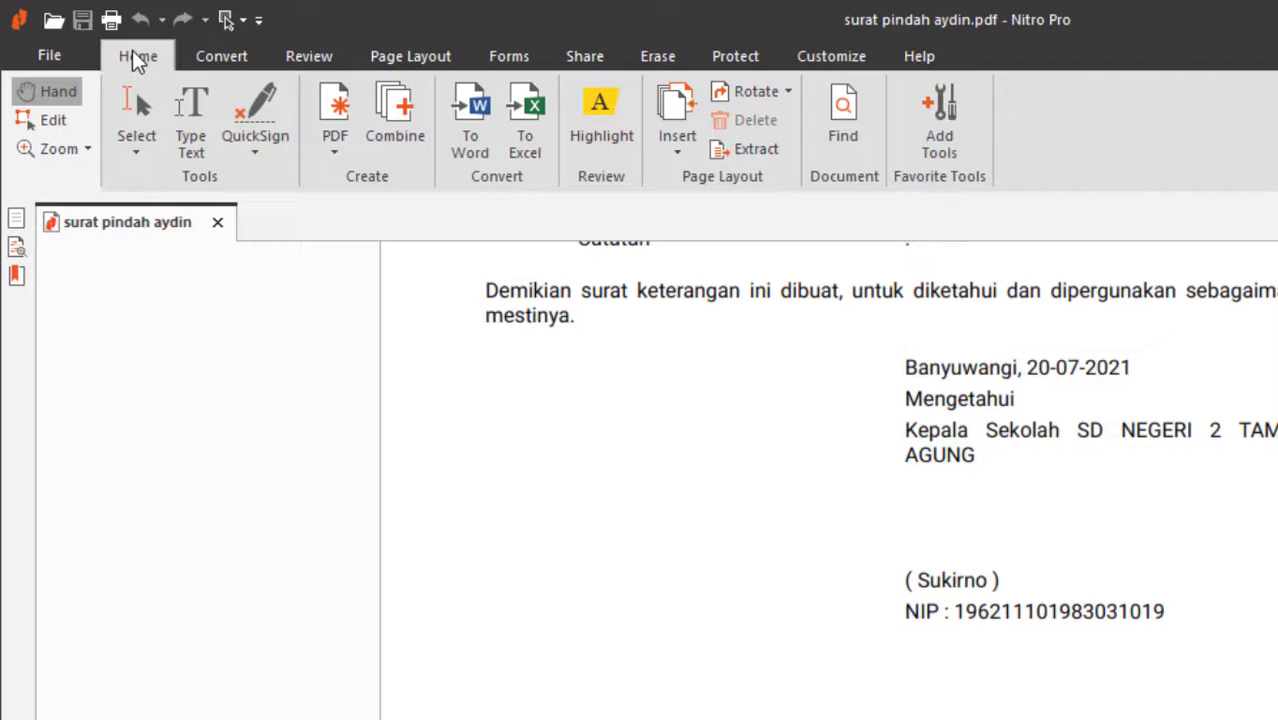
click(257, 158)
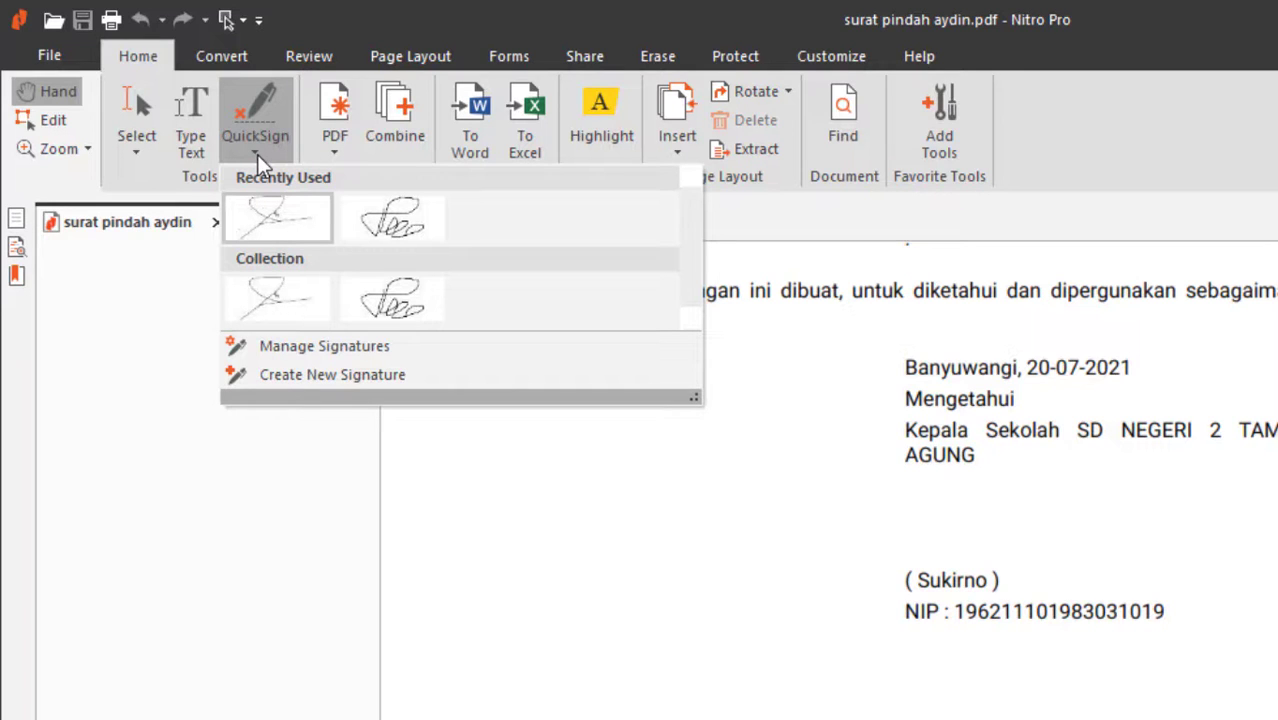
Save a new QuickSign signature from Foto_Tanda_Tangan-removebg-preview.png in the Music folder.
click(302, 377)
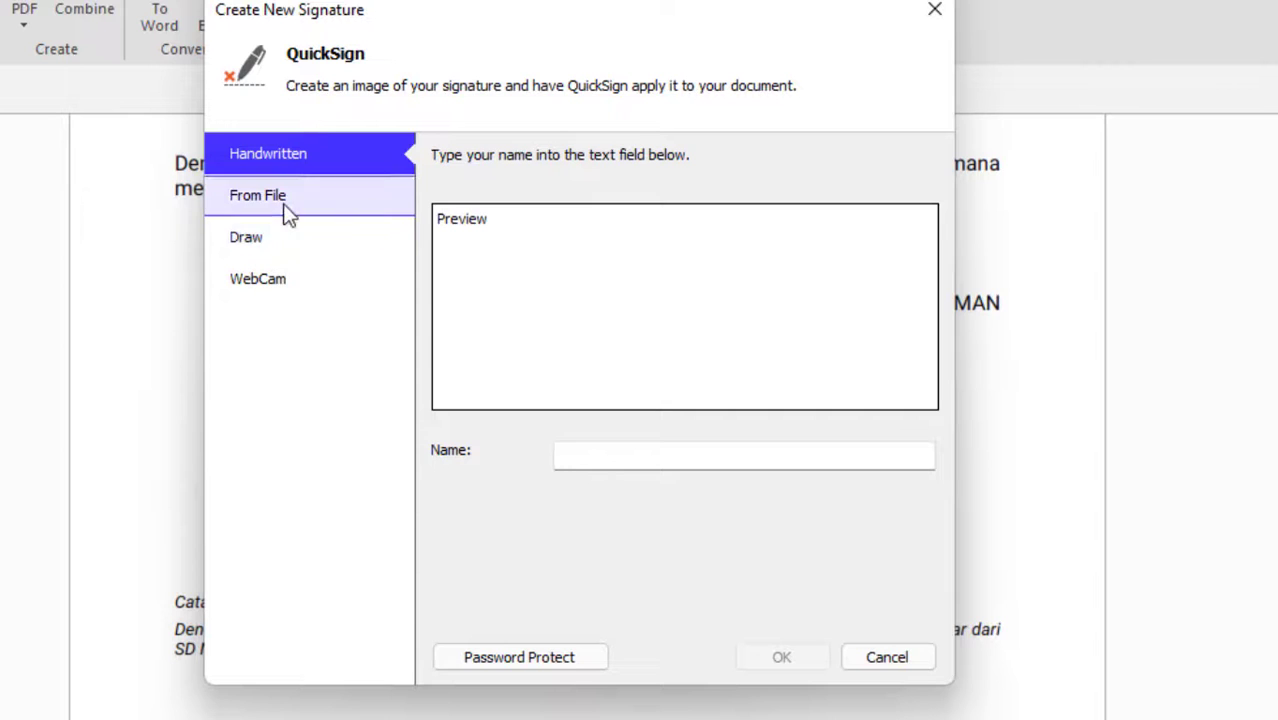
click(288, 216)
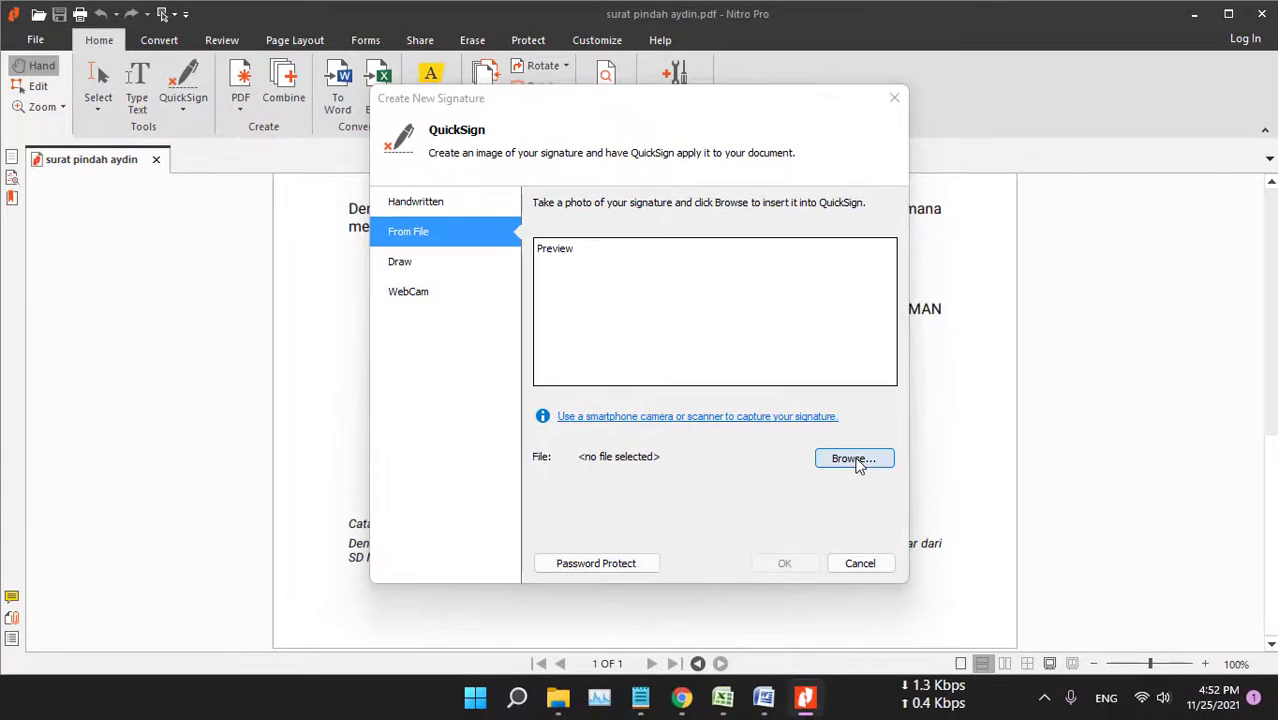
click(857, 457)
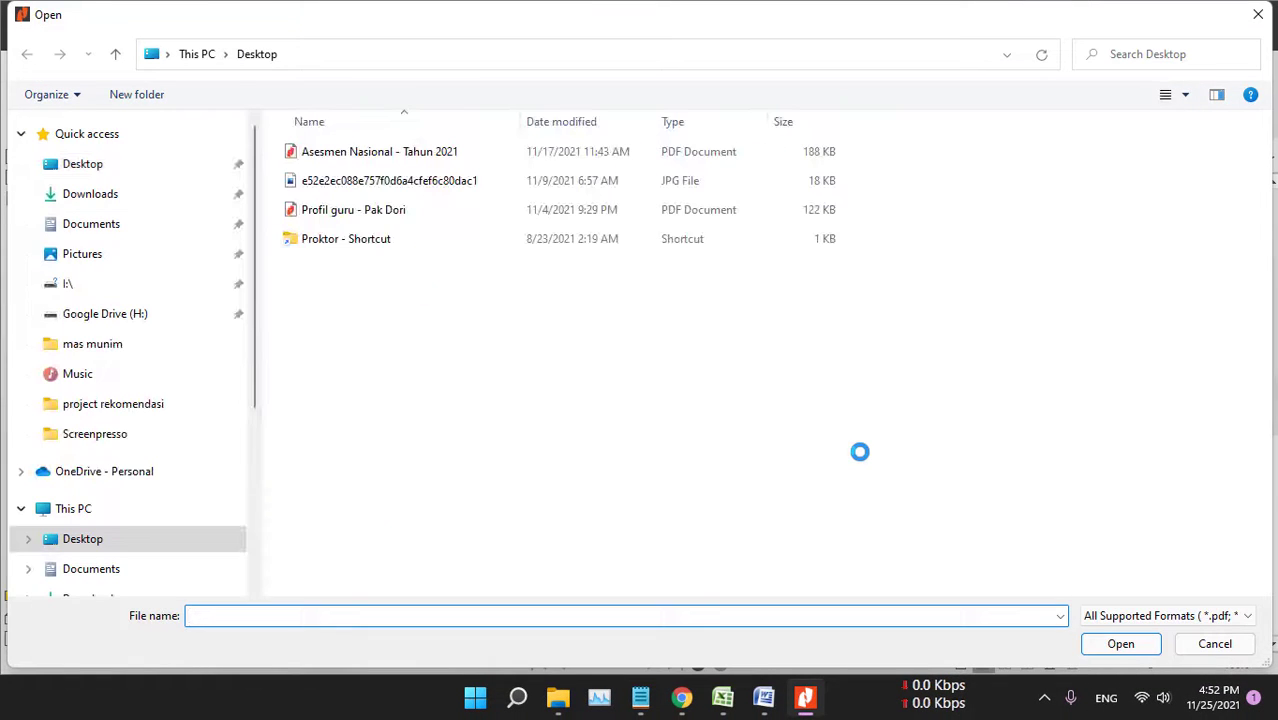
click(90, 375)
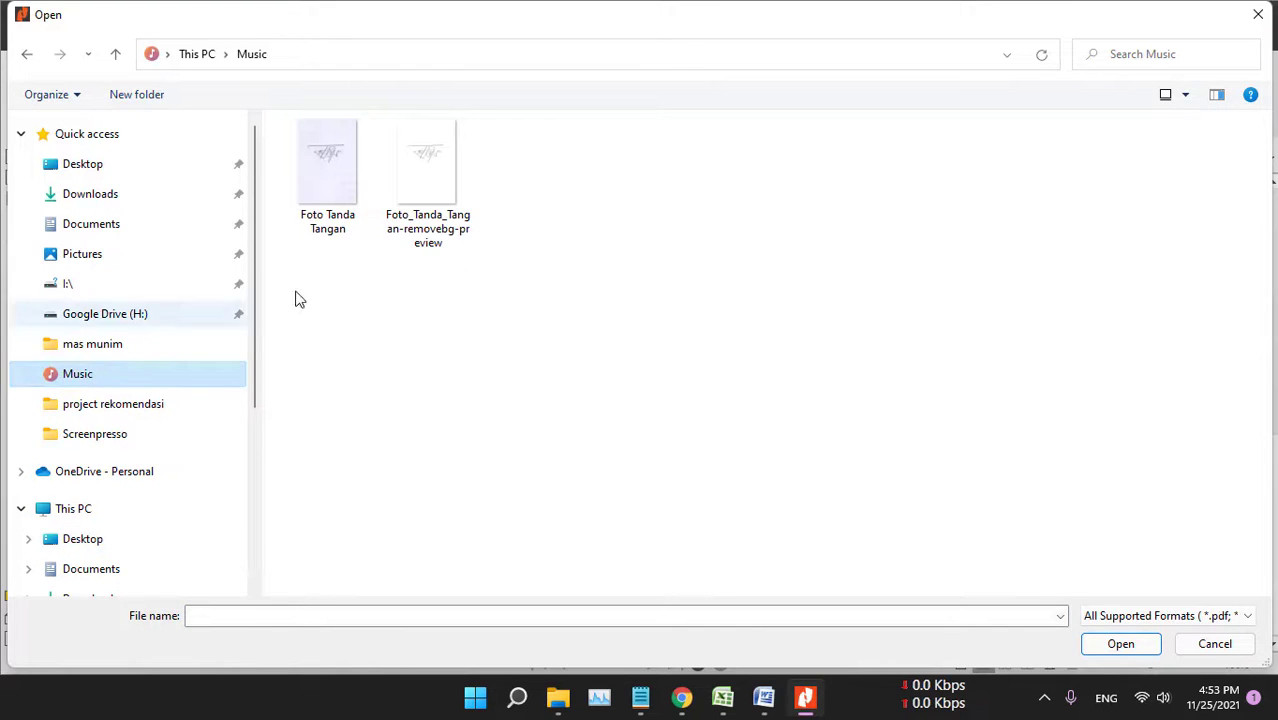
click(436, 188)
double_click(435, 184)
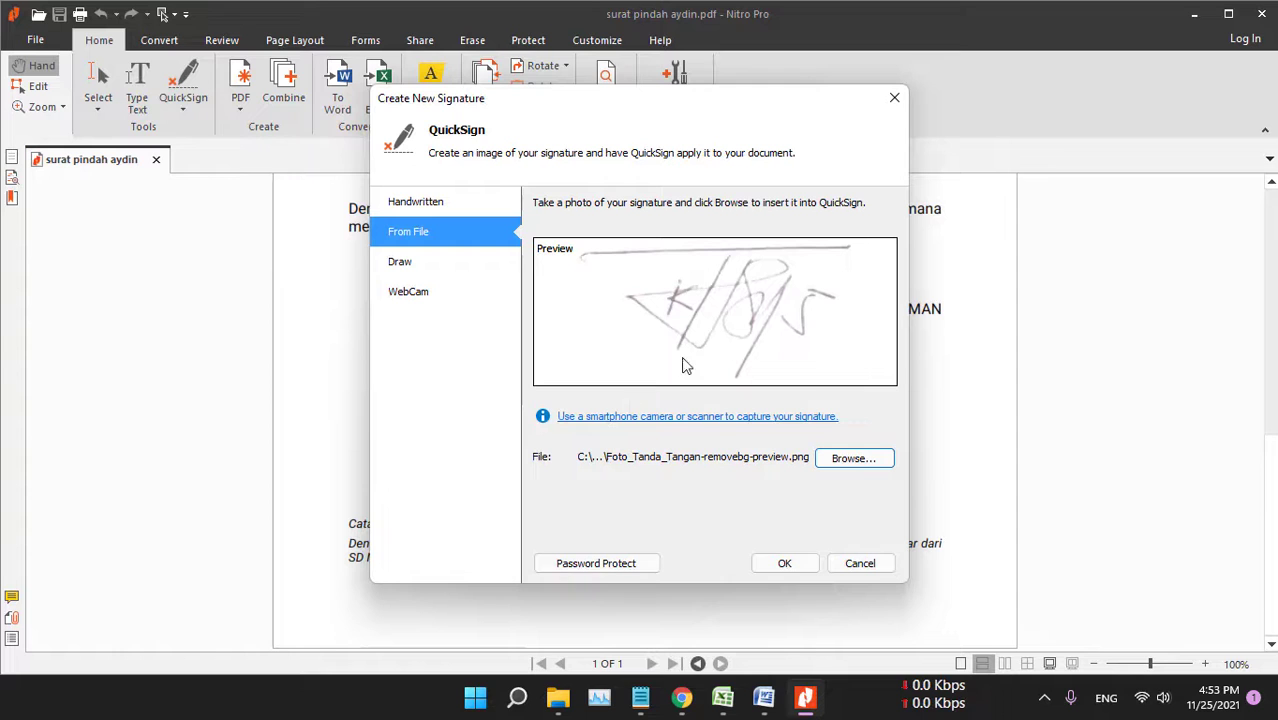
click(784, 564)
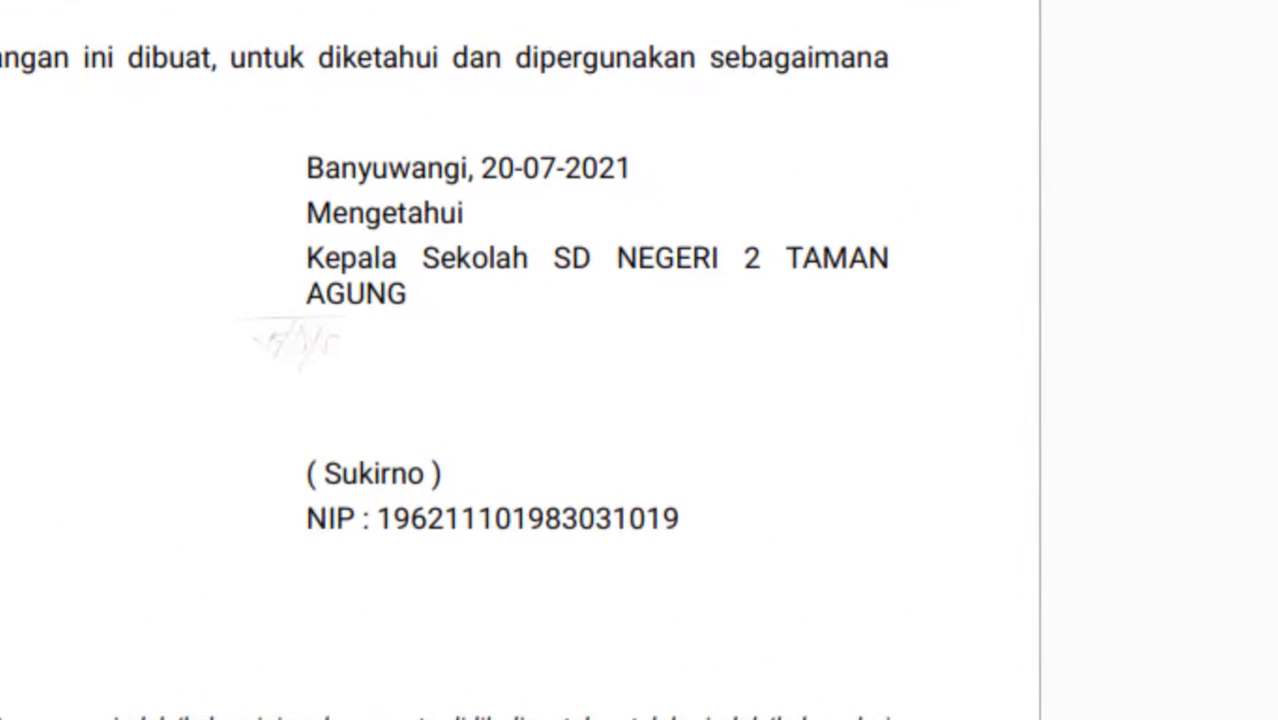
Place the signature below the headmaster title, enlarge it, and fit it above the signer's name.
click(305, 360)
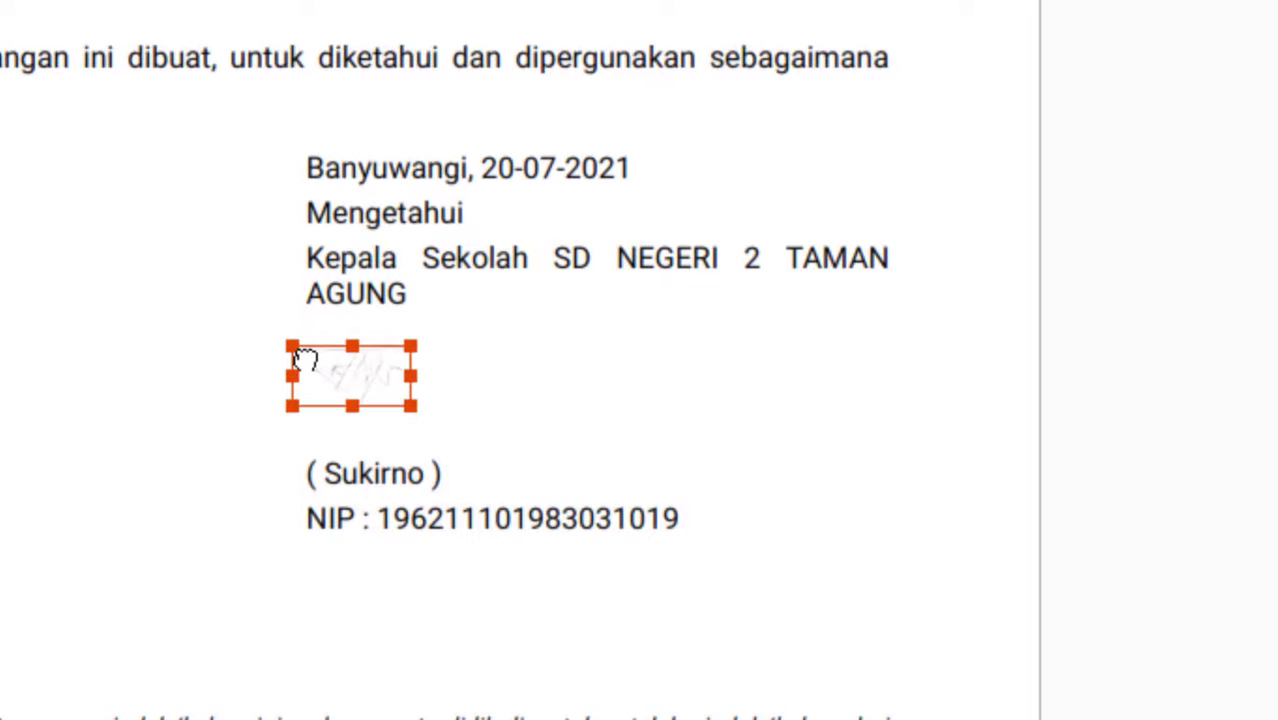
drag(291, 405, 6, 551)
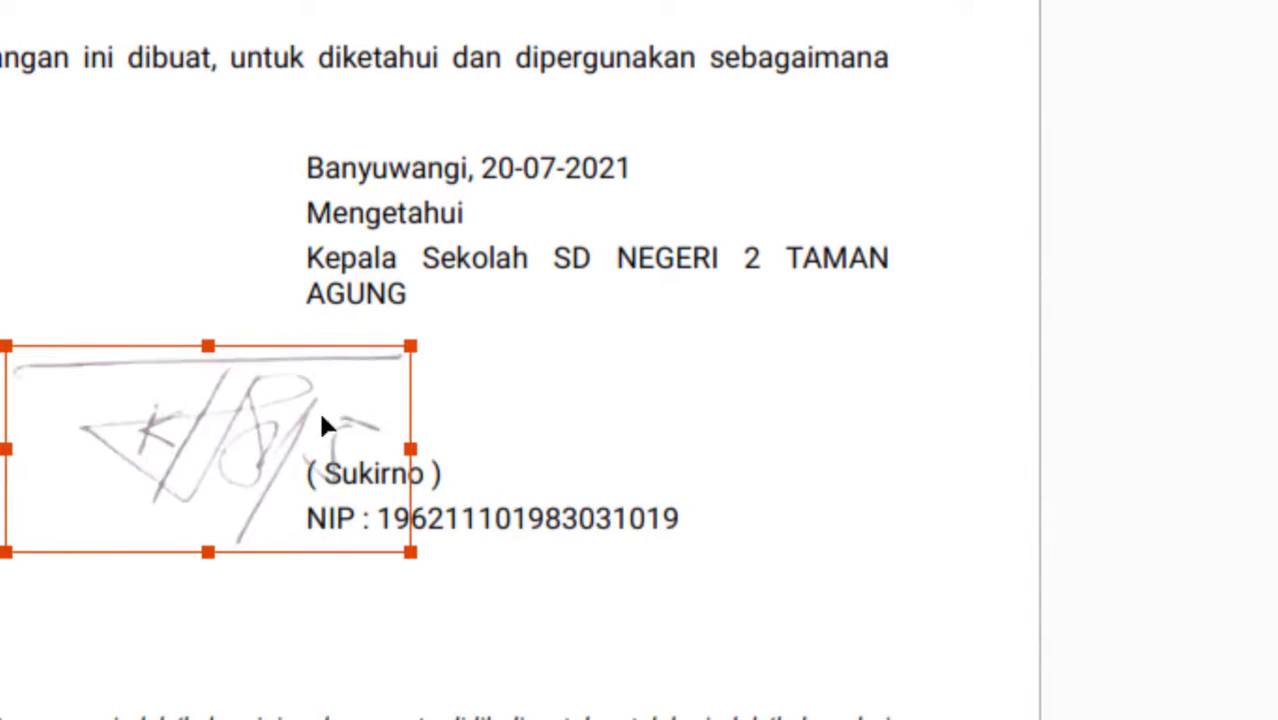
drag(322, 427, 487, 375)
click(84, 505)
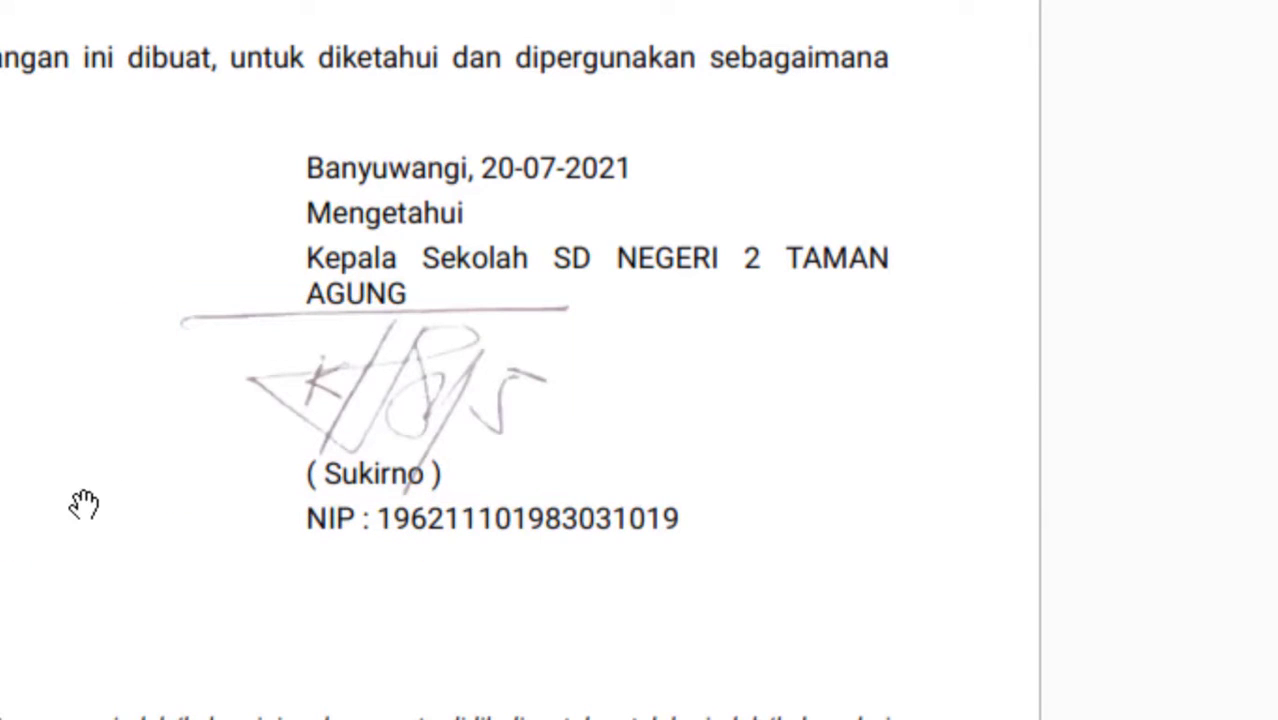